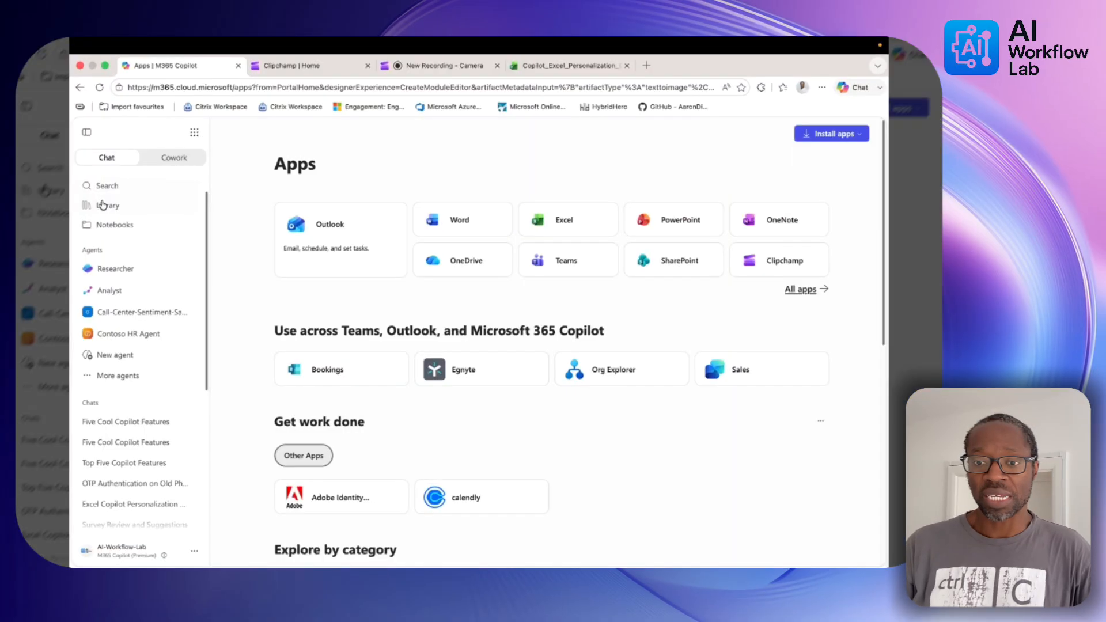
- Open the brand kit management page from the Create app's additional creation options
{"action": "left_click", "coordinate": [195, 133]}
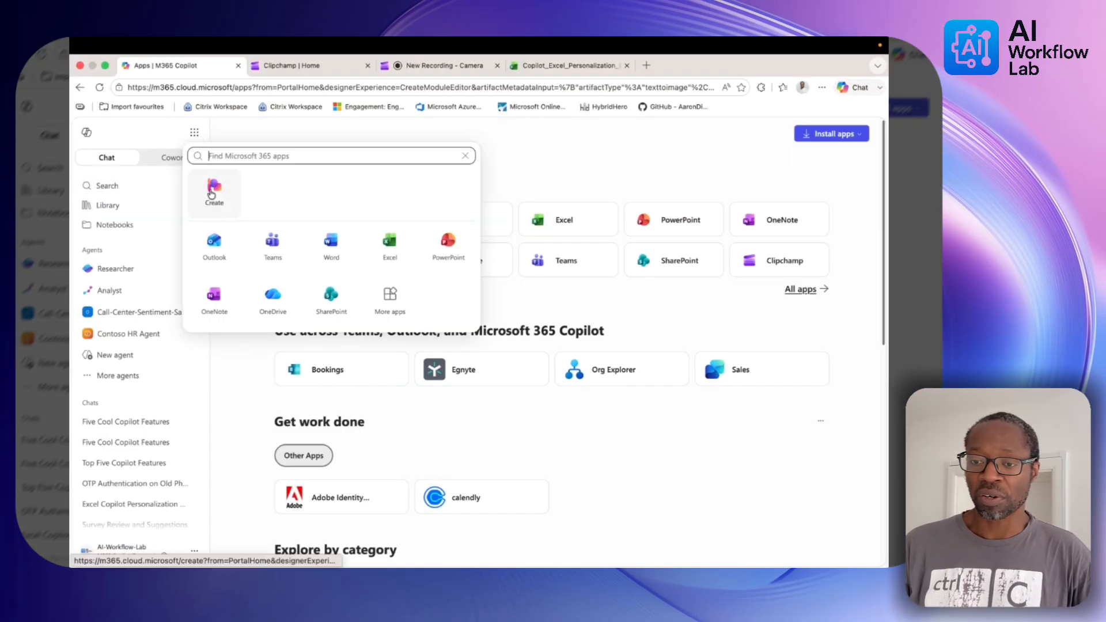
{"action": "left_click", "coordinate": [212, 194]}
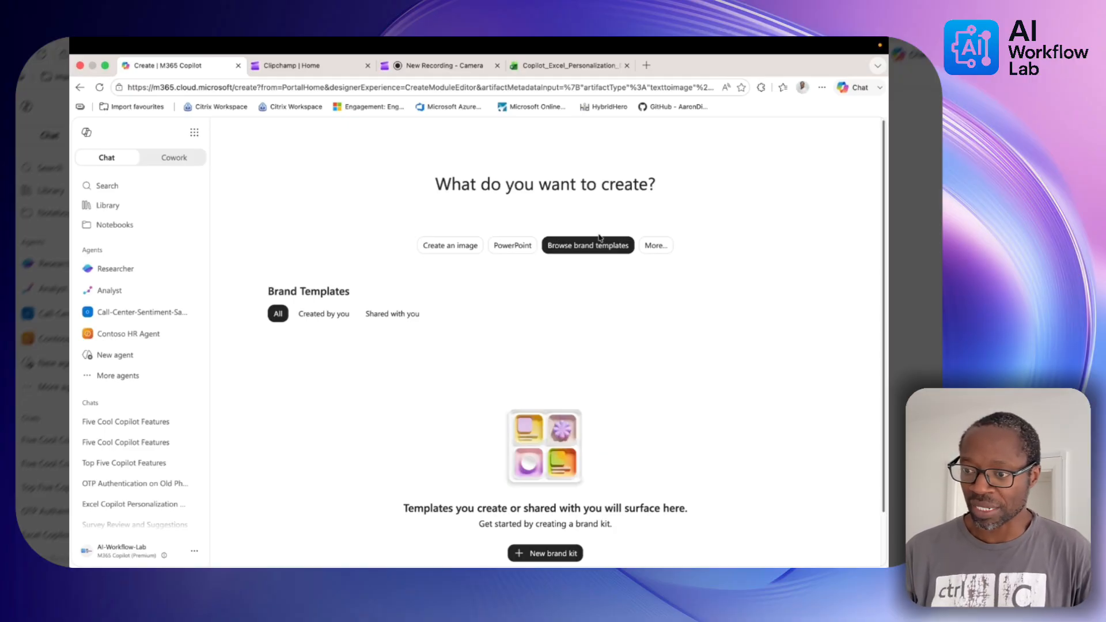
{"action": "left_click", "coordinate": [661, 253]}
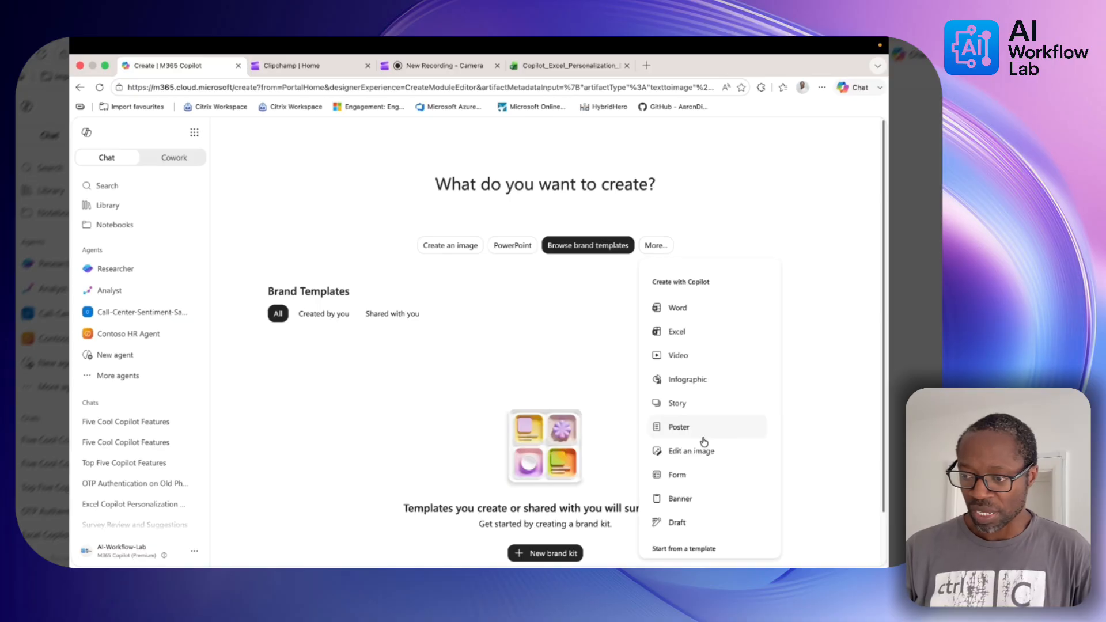
{"action": "scroll", "coordinate": [880, 465], "scroll_direction": "down", "scroll_amount": 1}
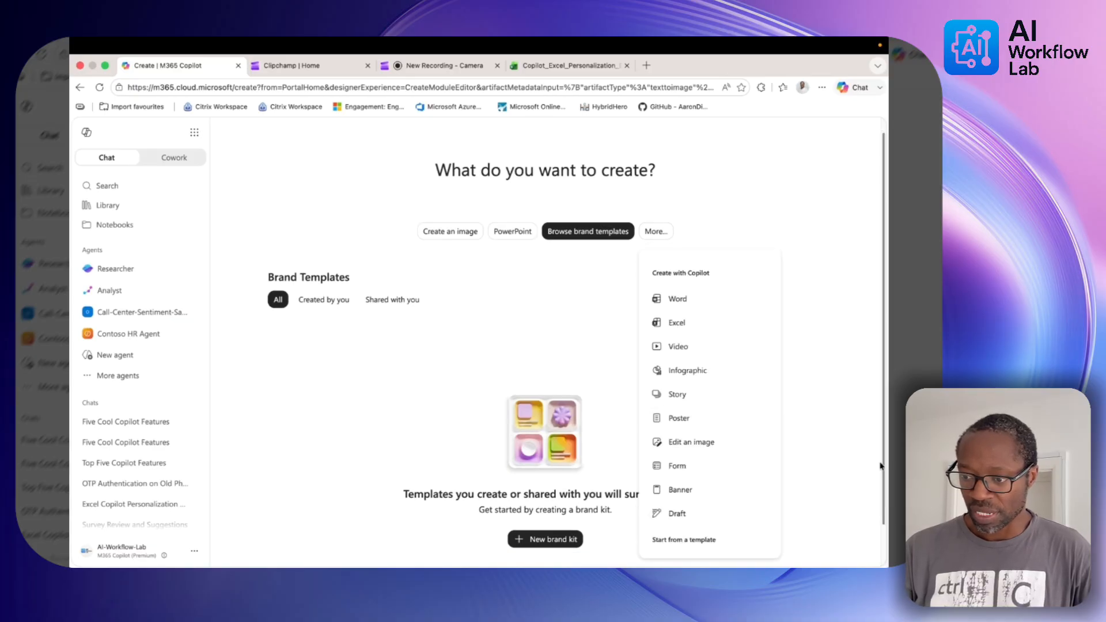
{"action": "scroll", "coordinate": [880, 465], "scroll_direction": "down", "scroll_amount": 2}
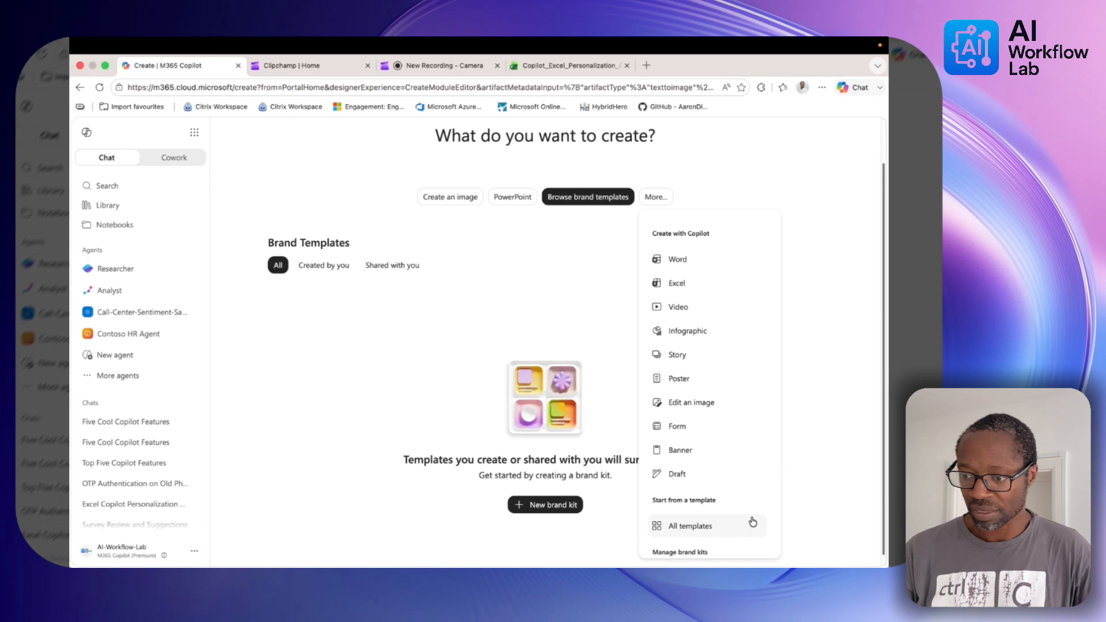
{"action": "scroll", "coordinate": [752, 522], "scroll_direction": "down", "scroll_amount": 3}
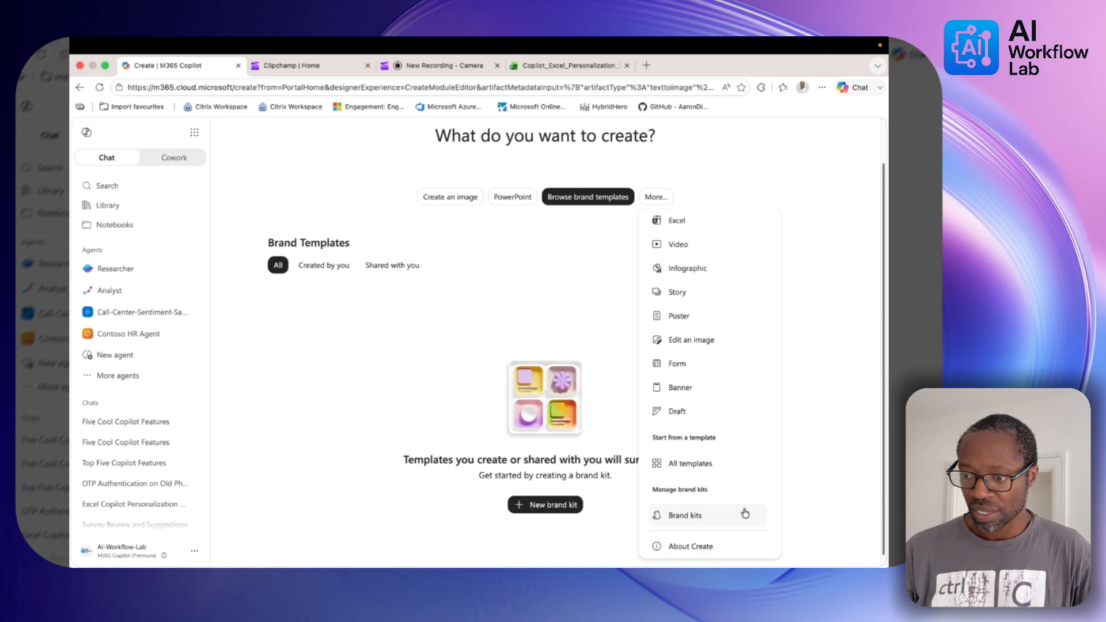
{"action": "left_click", "coordinate": [686, 517]}
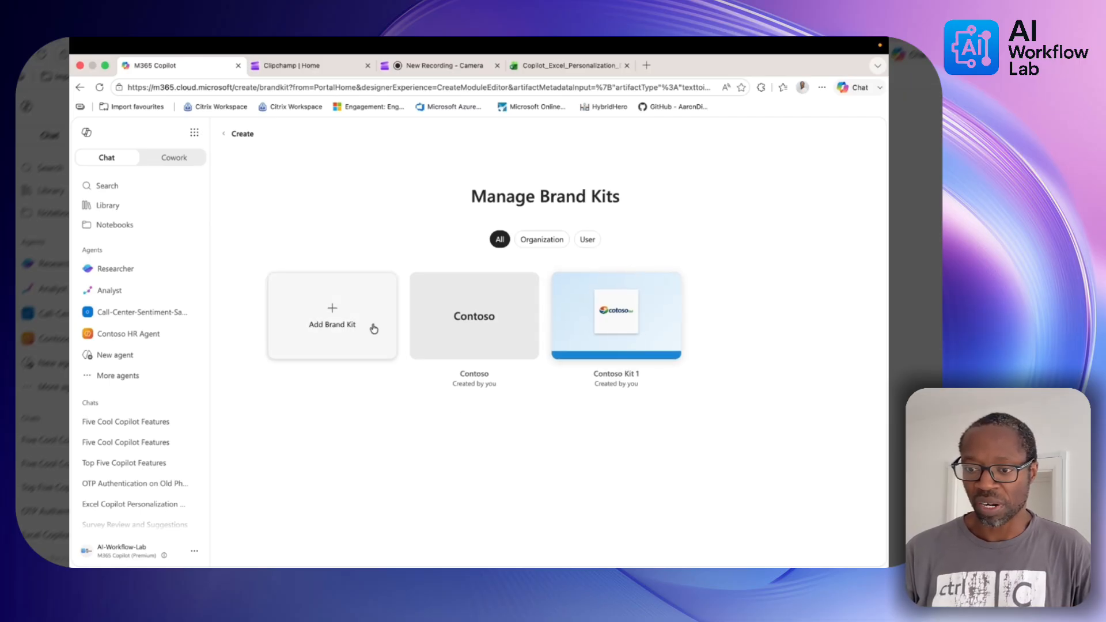
- Create a new brand kit named Contoso 2
{"action": "left_click", "coordinate": [337, 312]}
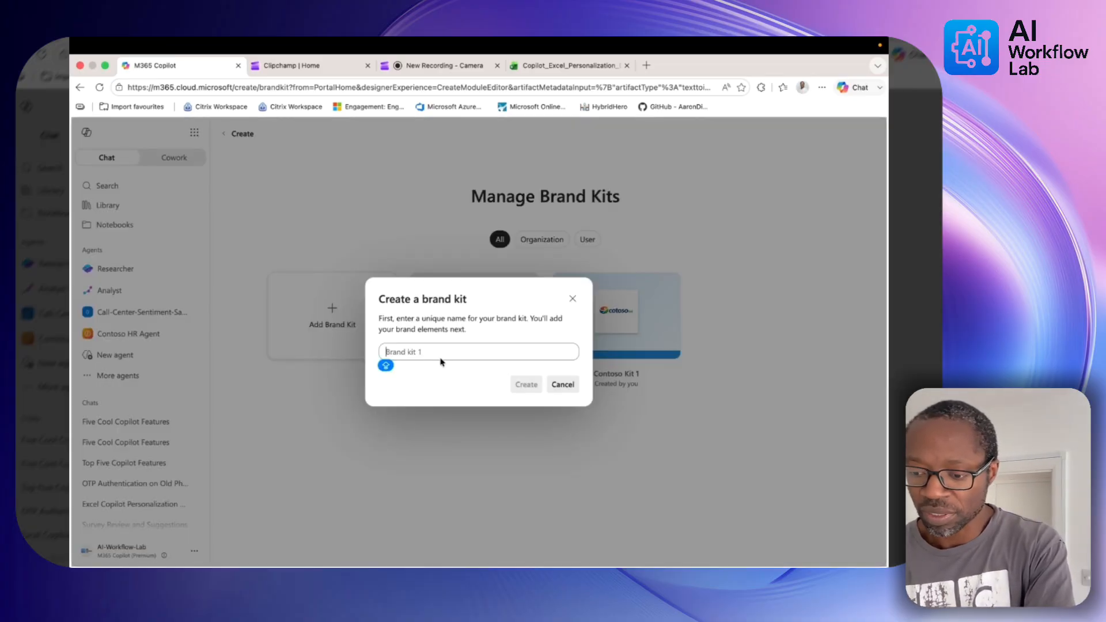
{"action": "type", "text": "Contos"}
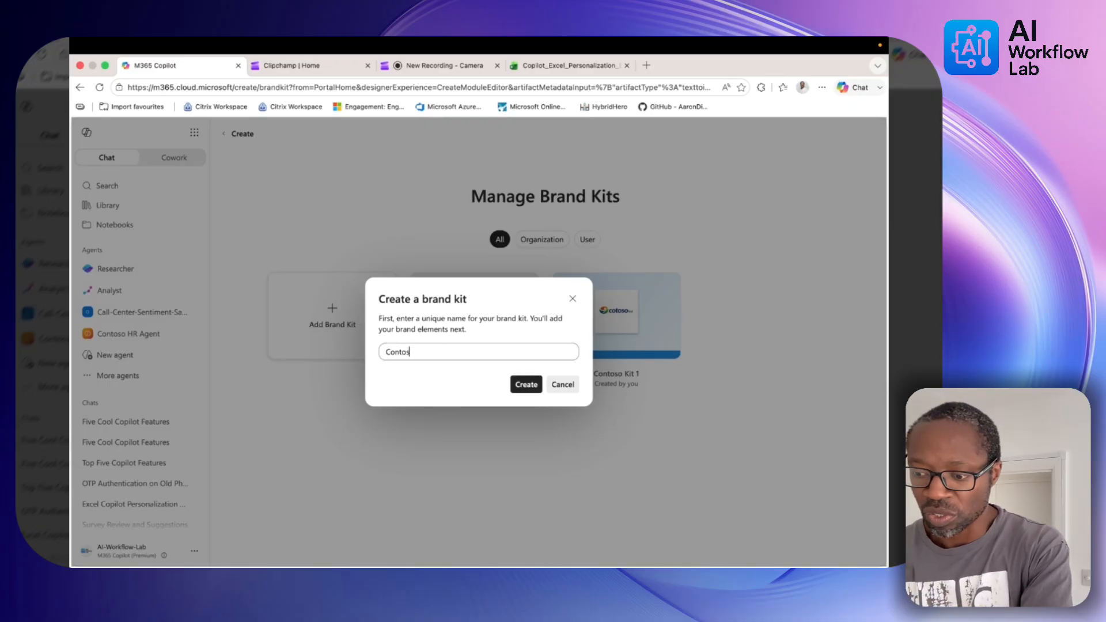
{"action": "type", "text": "o 2"}
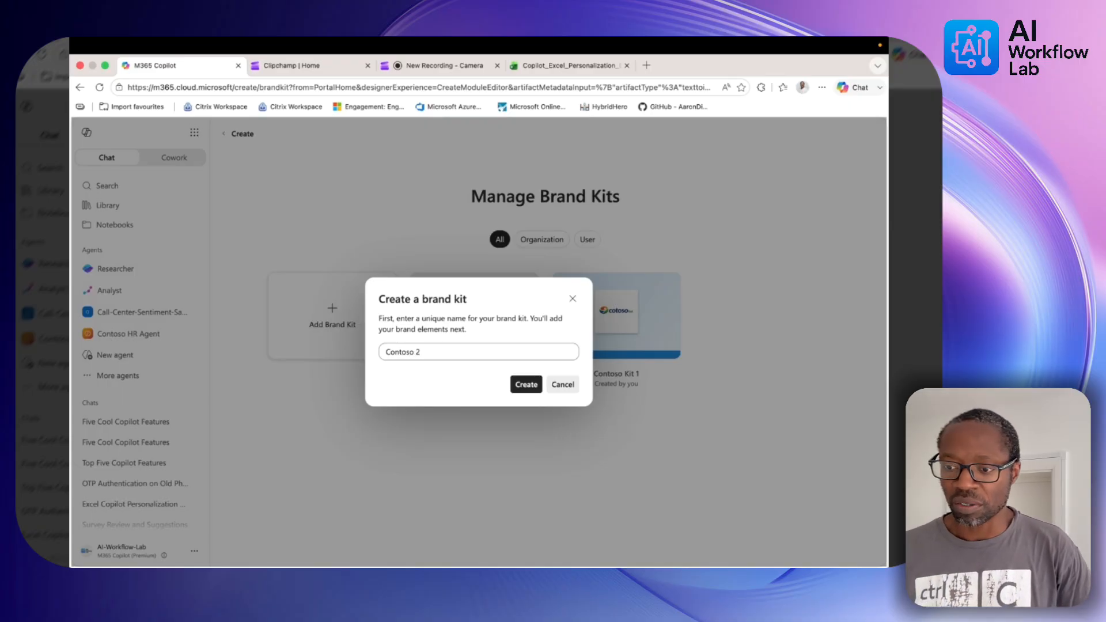
{"action": "left_click", "coordinate": [526, 385]}
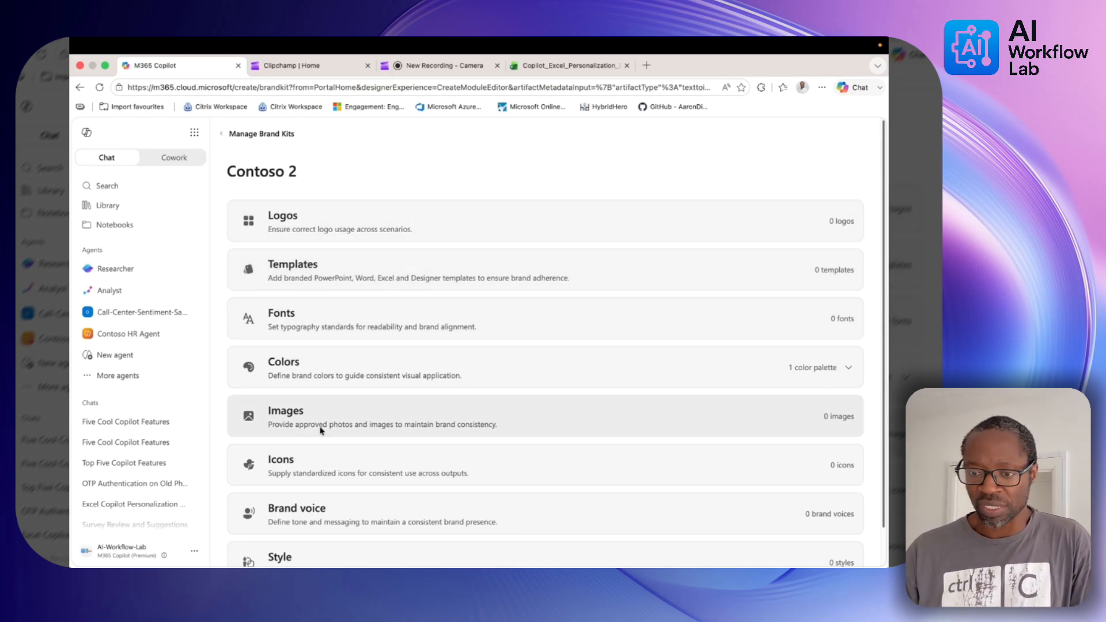
- Return to the brand kit list, open Contoso Kit 1 and expand its Logos and Fonts sections for review
{"action": "left_click", "coordinate": [226, 135]}
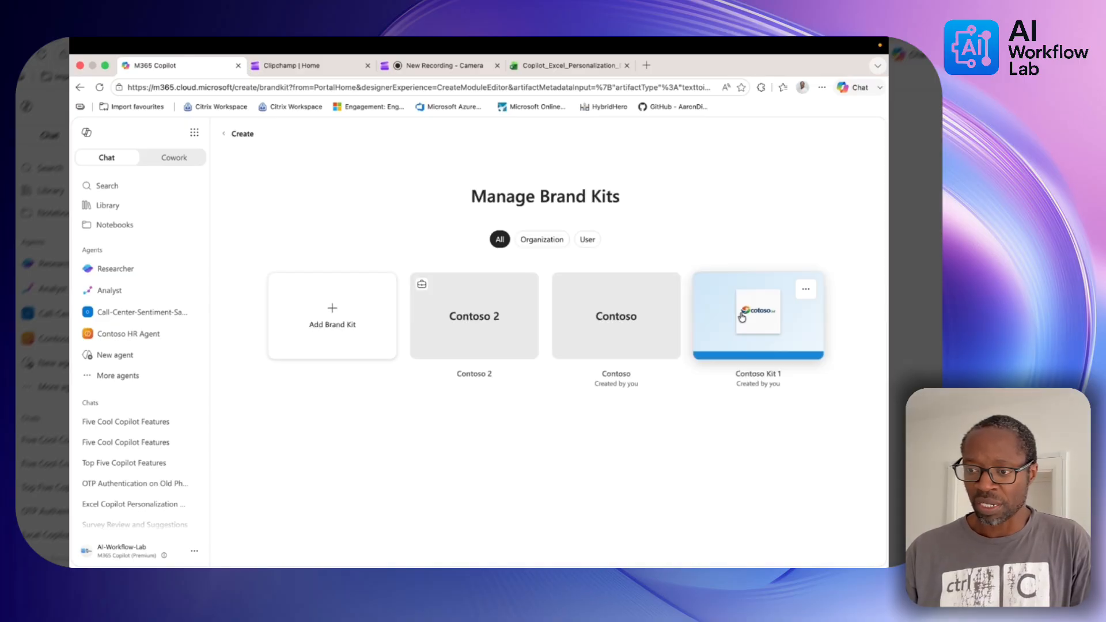
{"action": "left_click", "coordinate": [742, 318]}
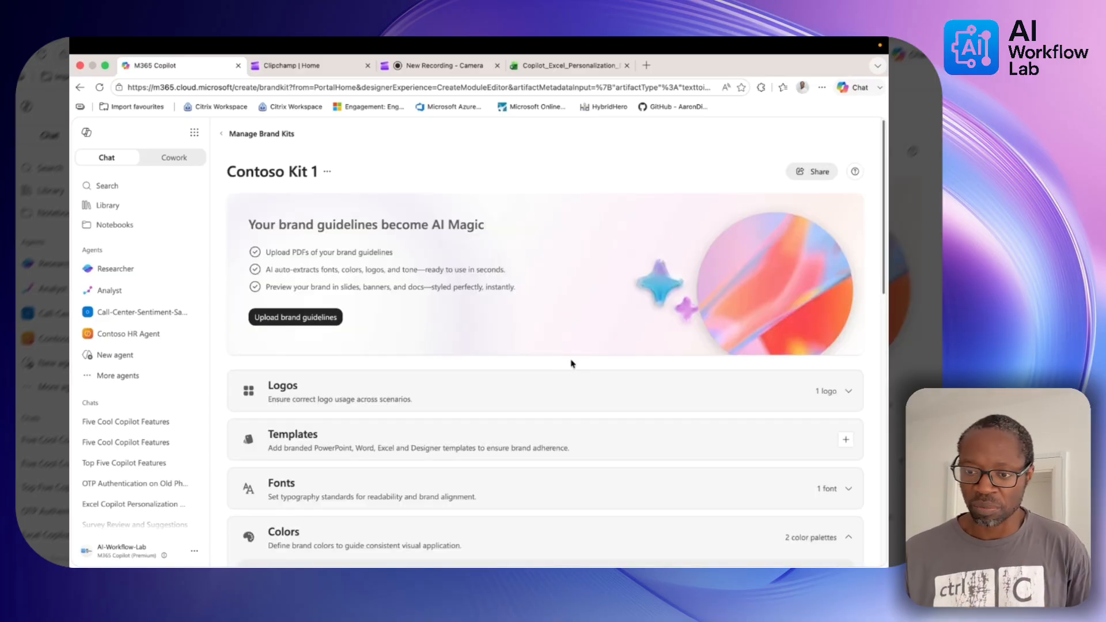
{"action": "left_click", "coordinate": [828, 394]}
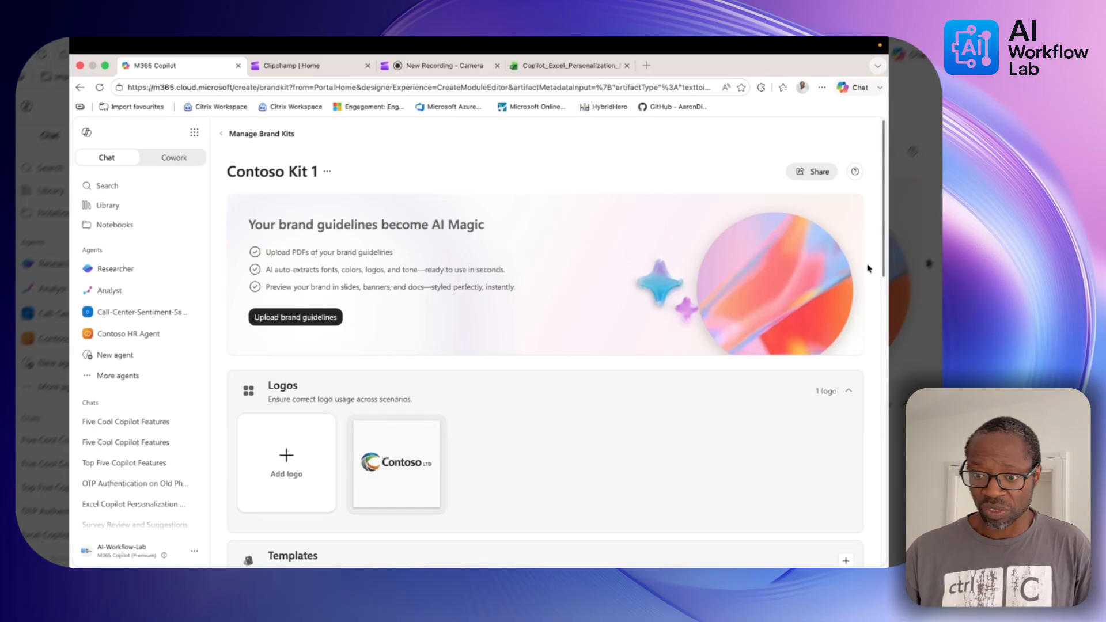
{"action": "scroll", "coordinate": [880, 295], "scroll_direction": "down", "scroll_amount": 2}
{"action": "scroll", "coordinate": [509, 307], "scroll_direction": "down", "scroll_amount": 5}
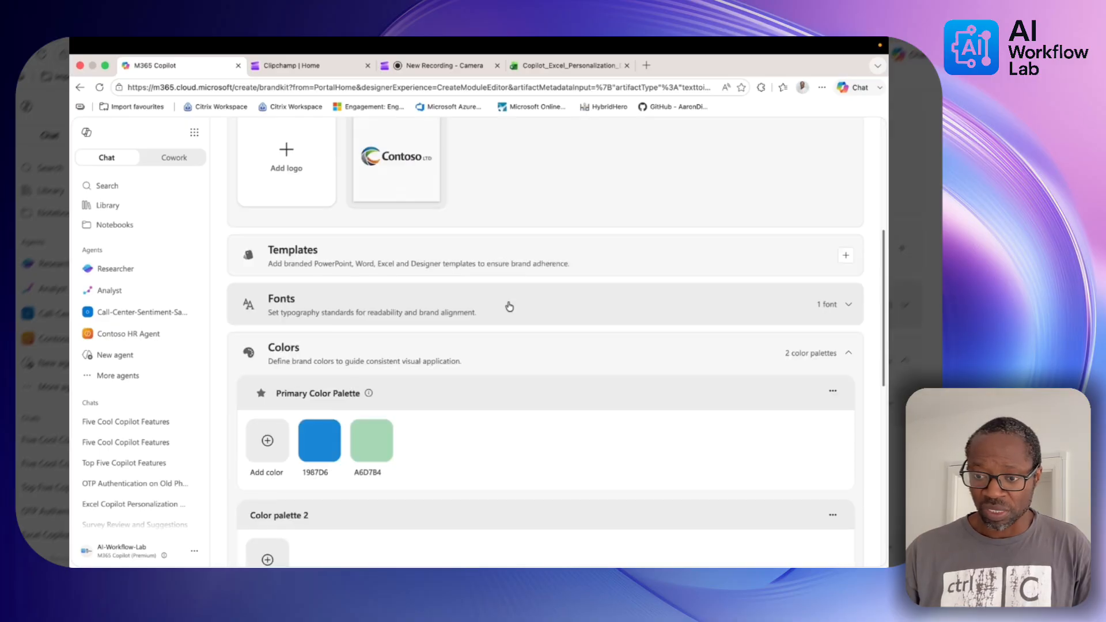
{"action": "left_click", "coordinate": [446, 315]}
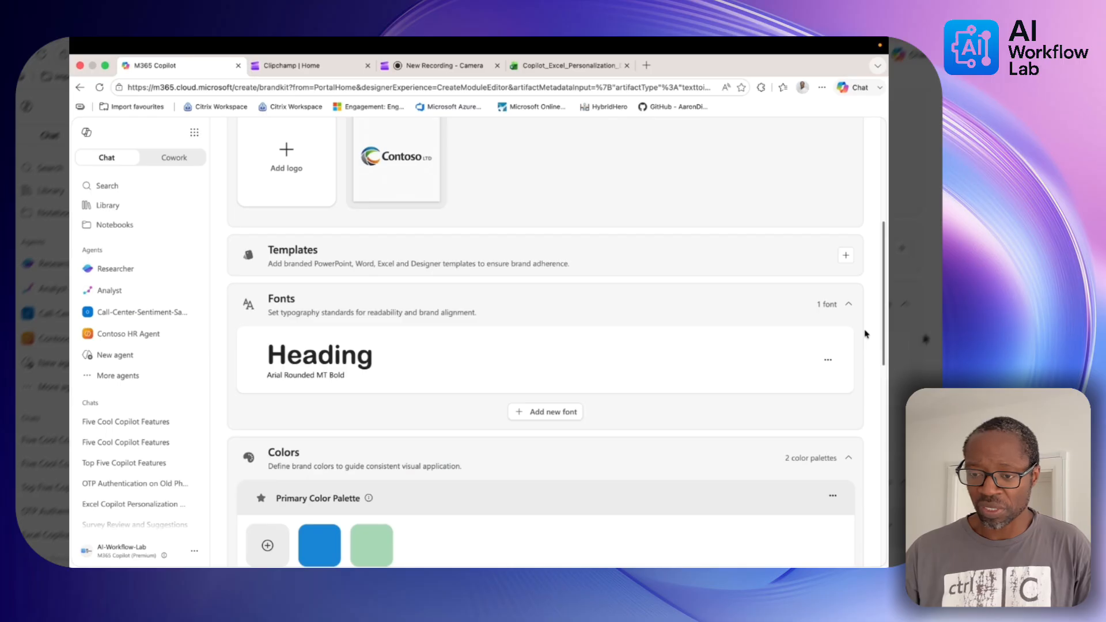
- Add a yellow color, hex D1D40B, to the kit's Primary Color Palette
{"action": "left_click_drag", "start_coordinate": [883, 326], "coordinate": [883, 403]}
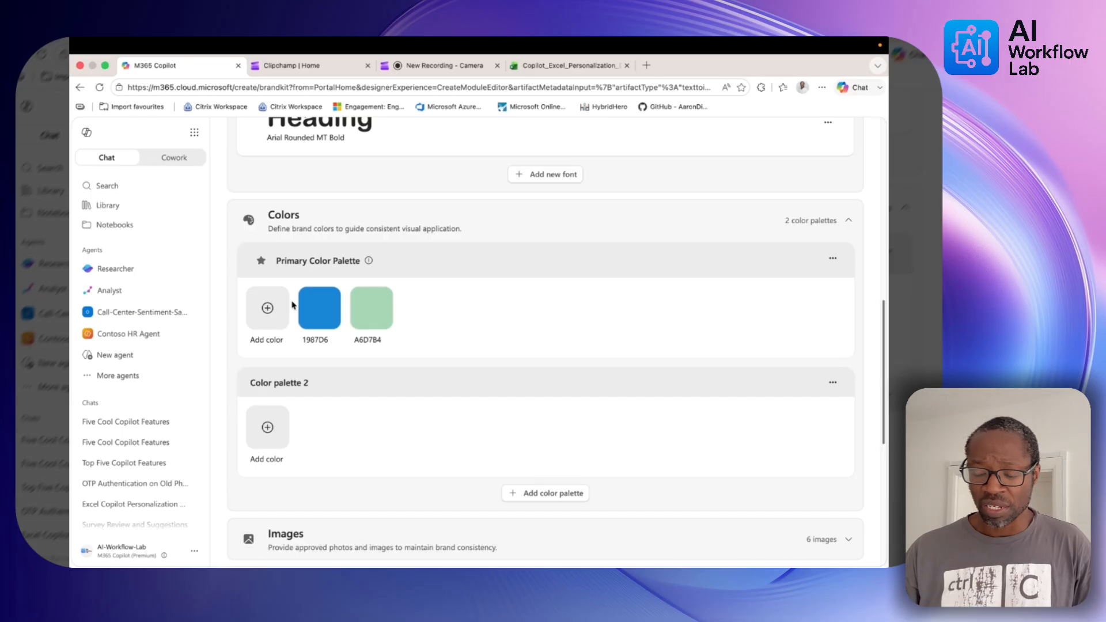
{"action": "left_click", "coordinate": [268, 309]}
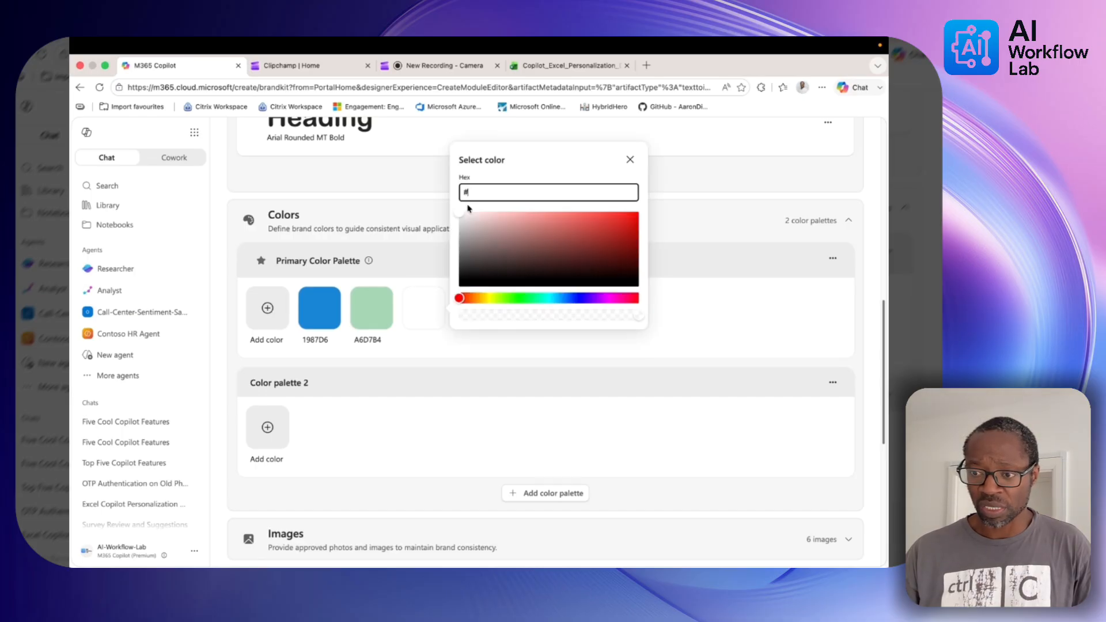
{"action": "type", "text": "1e2115"}
{"action": "left_click_drag", "start_coordinate": [497, 298], "coordinate": [491, 298]}
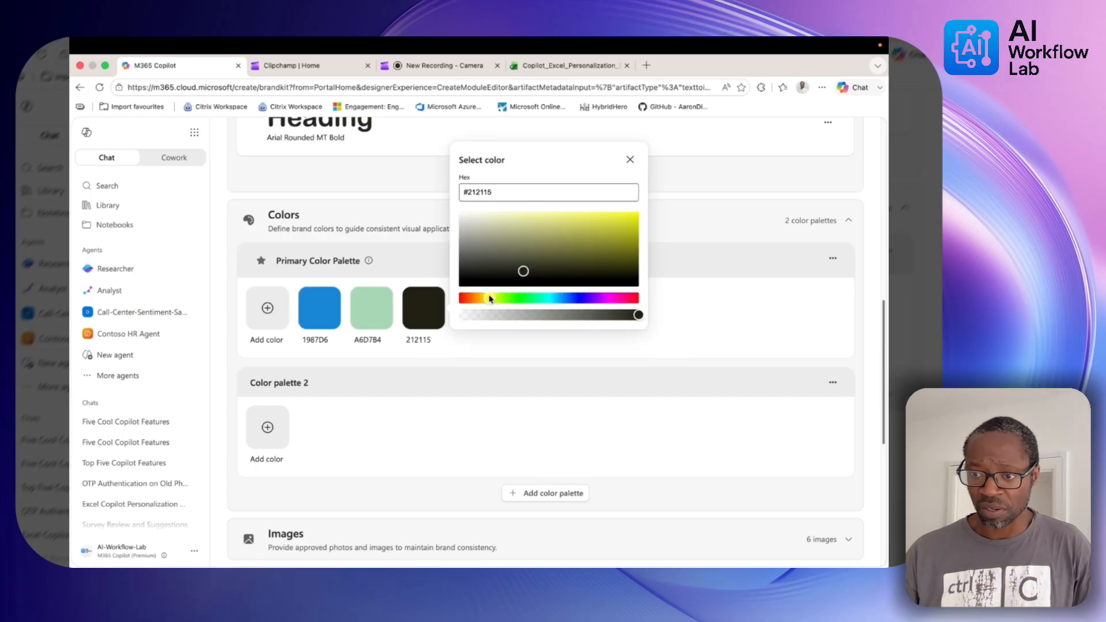
{"action": "left_click", "coordinate": [586, 254]}
{"action": "left_click_drag", "start_coordinate": [587, 254], "coordinate": [629, 224]}
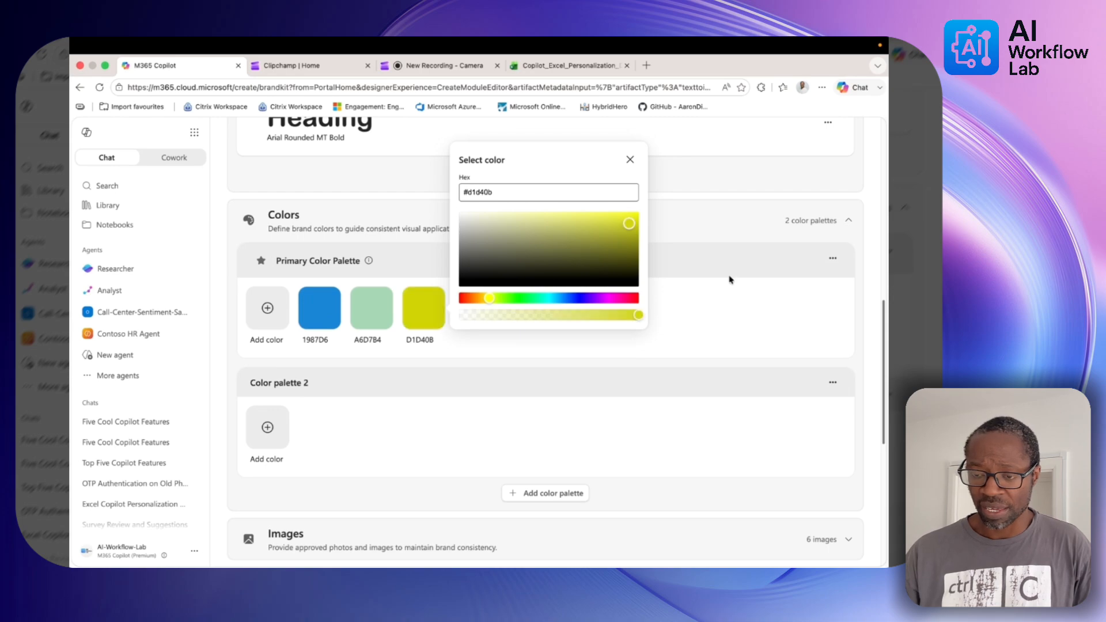
{"action": "left_click", "coordinate": [730, 280]}
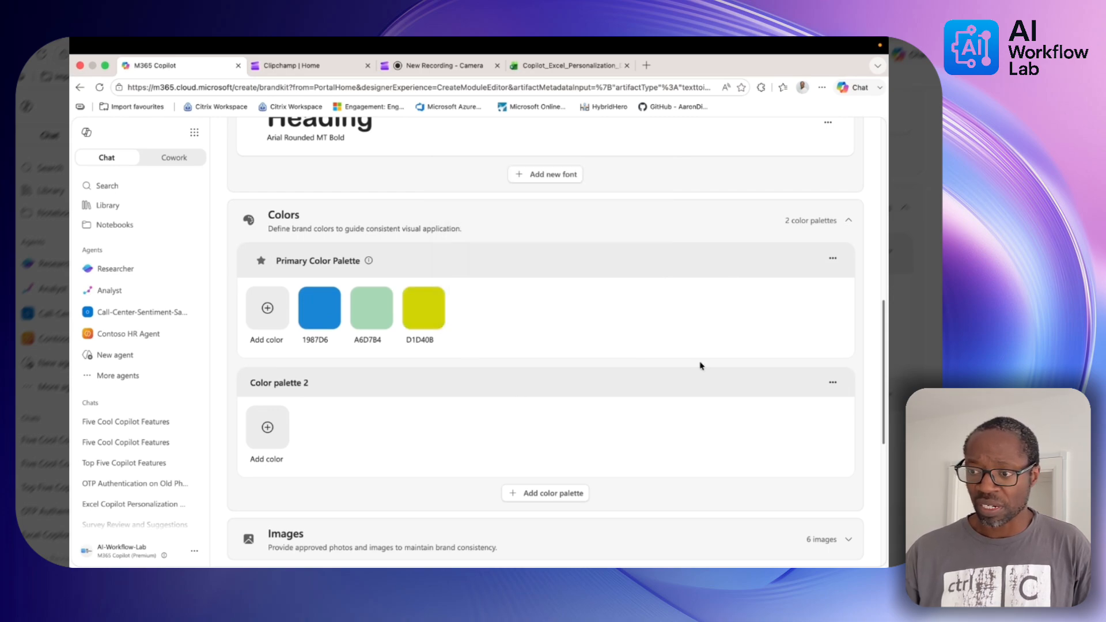
- Collapse the Colors section, review the kit's approved images, and collapse the Images section again
{"action": "left_click", "coordinate": [846, 223]}
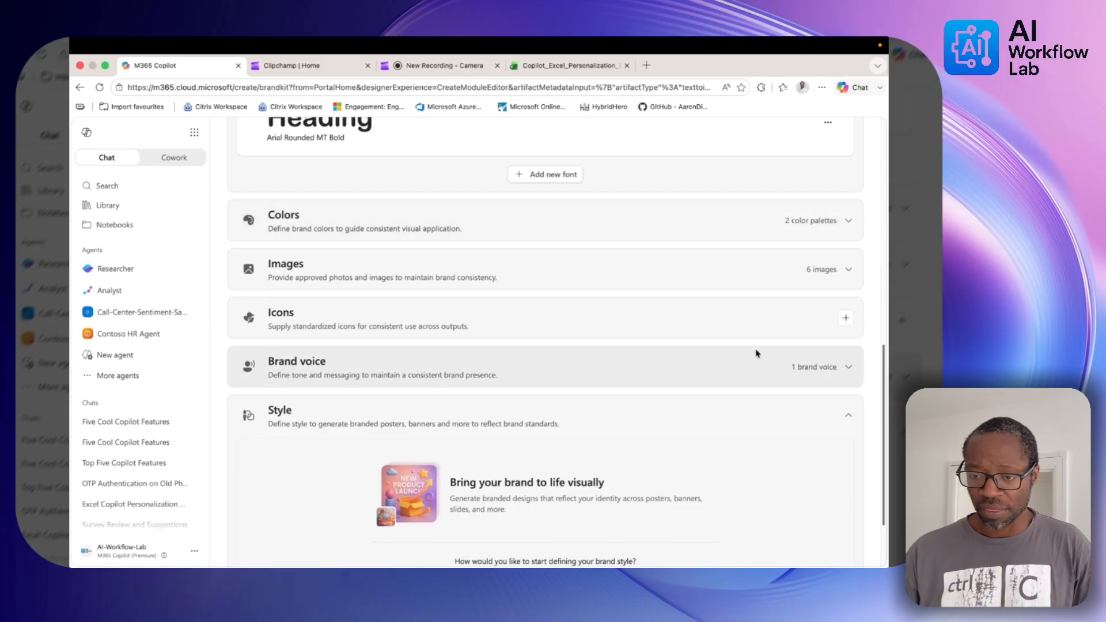
{"action": "left_click", "coordinate": [832, 289]}
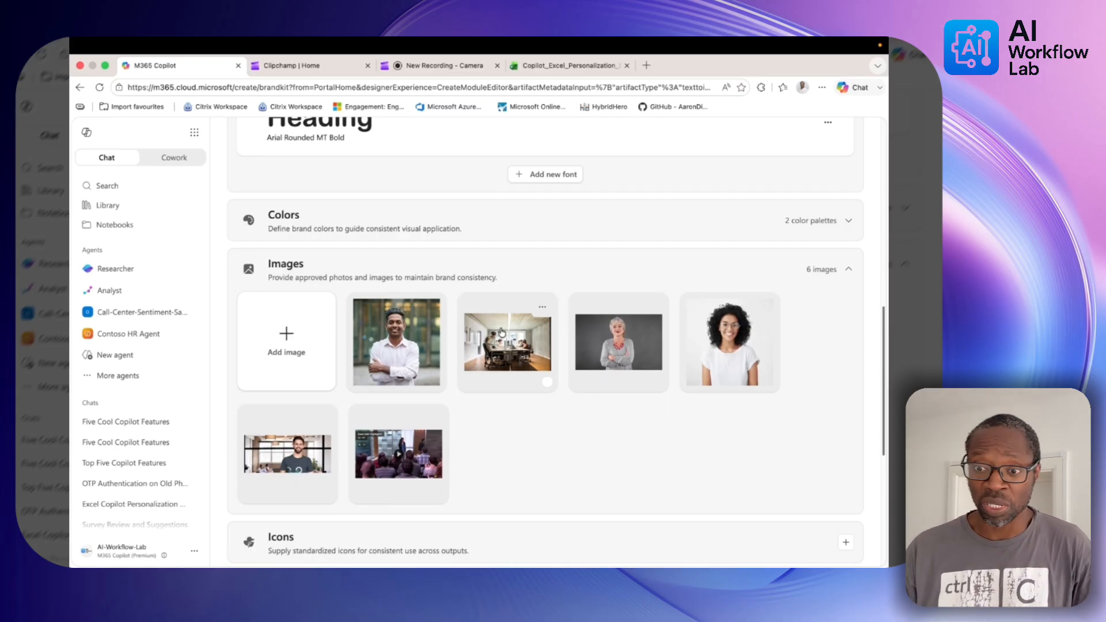
{"action": "left_click", "coordinate": [849, 271]}
{"action": "scroll", "coordinate": [710, 392], "scroll_direction": "up", "scroll_amount": 2}
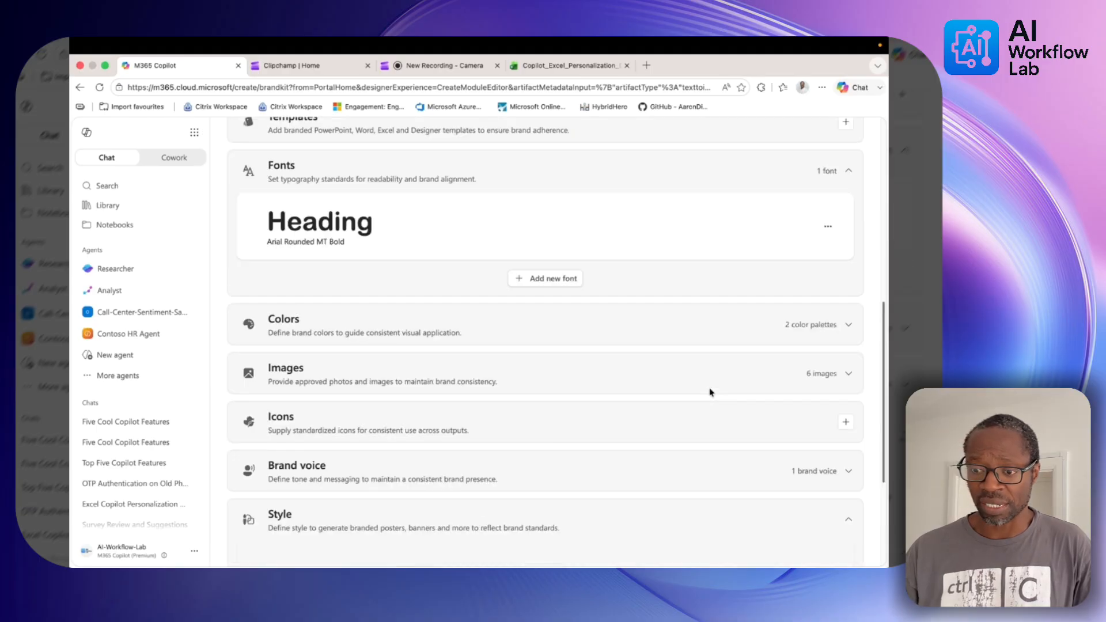
- Examine the kit's Style section, the expanded Brand voice entry and the existing logo
{"action": "scroll", "coordinate": [711, 392], "scroll_direction": "down", "scroll_amount": 4}
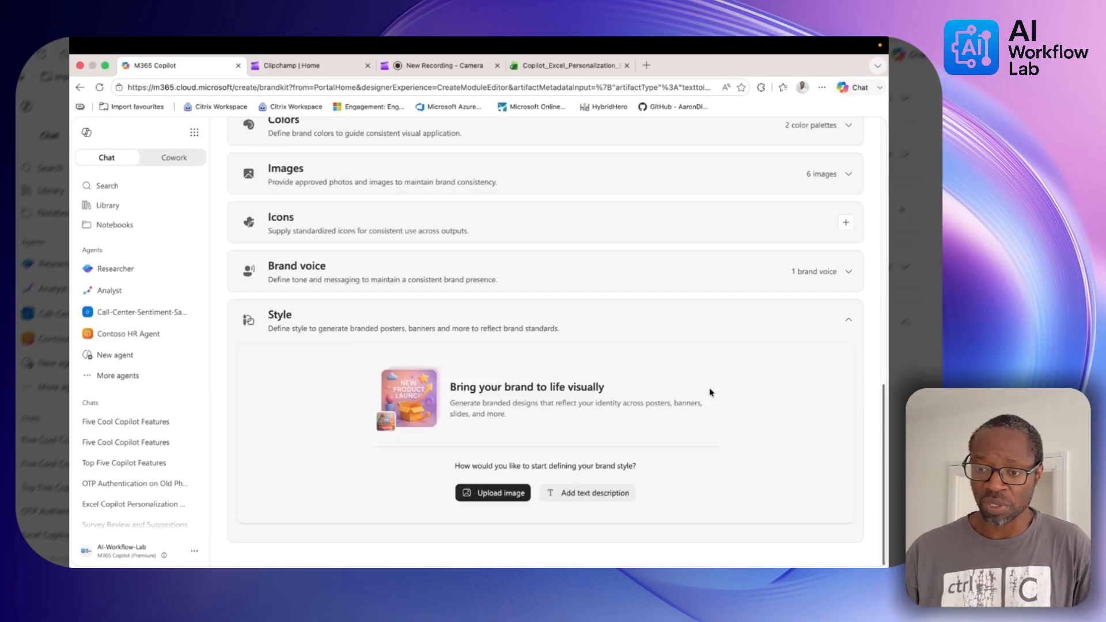
{"action": "scroll", "coordinate": [660, 318], "scroll_direction": "up", "scroll_amount": 4}
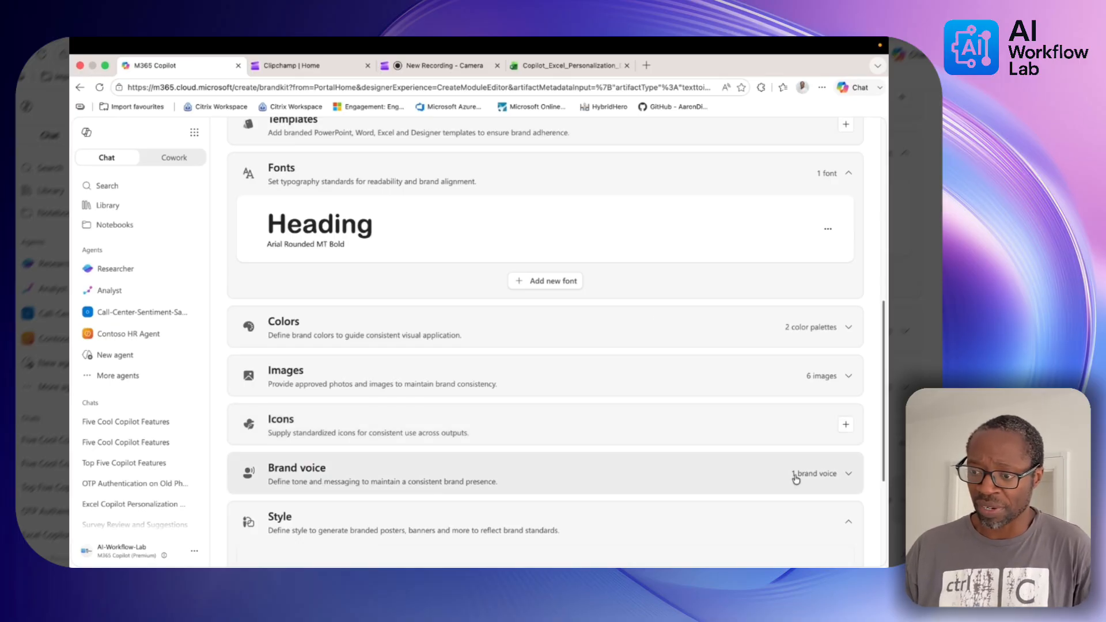
{"action": "left_click", "coordinate": [827, 478]}
{"action": "scroll", "coordinate": [645, 485], "scroll_direction": "down", "scroll_amount": 2}
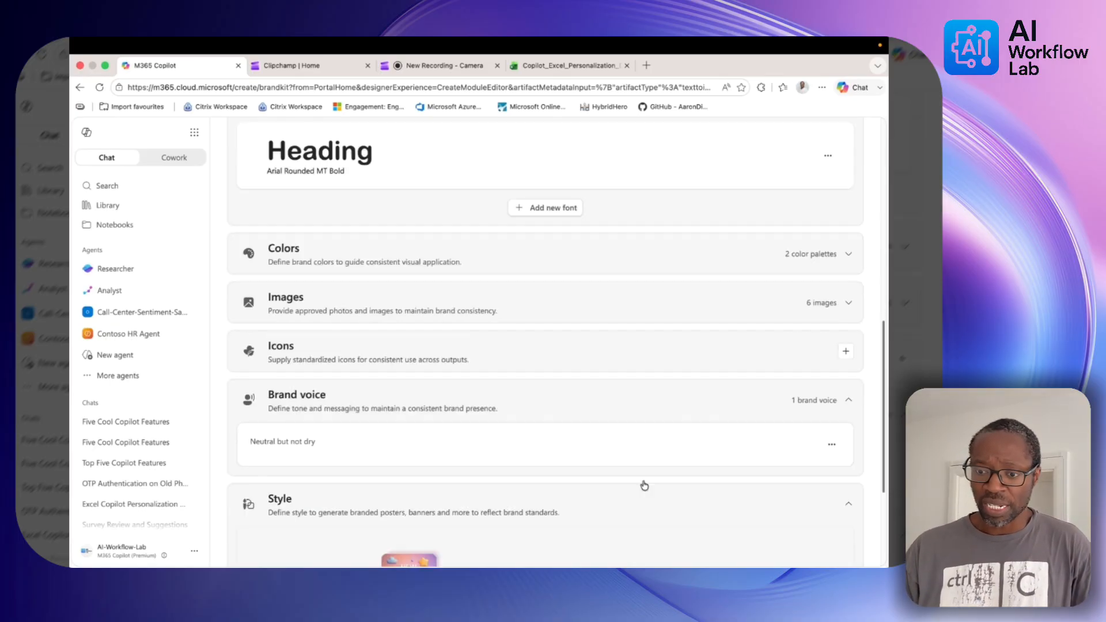
{"action": "scroll", "coordinate": [286, 457], "scroll_direction": "down", "scroll_amount": 1}
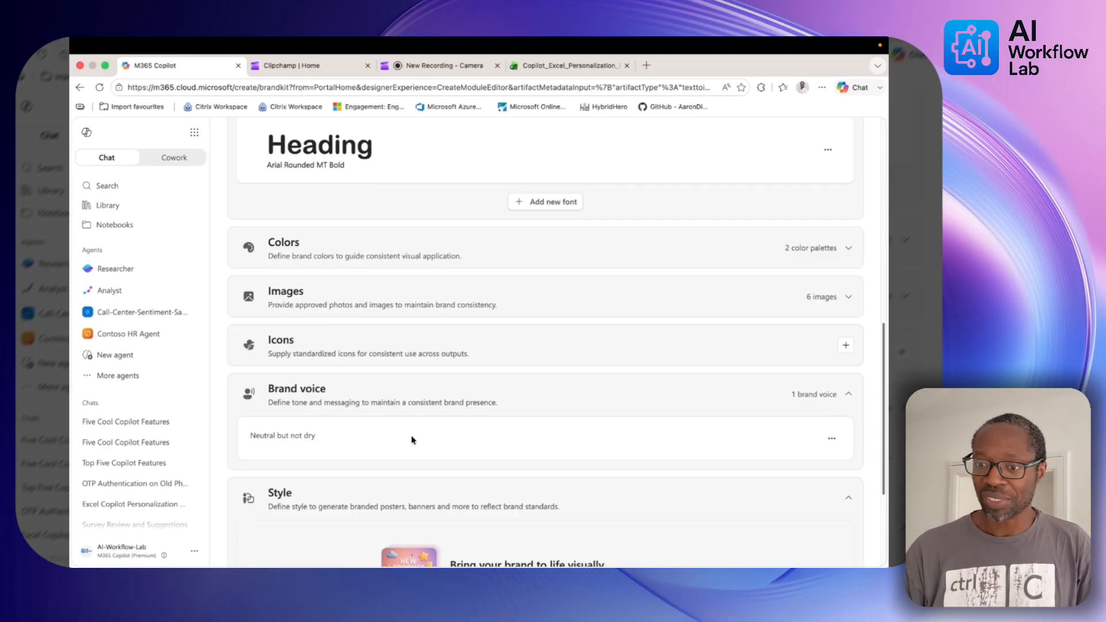
{"action": "scroll", "coordinate": [412, 440], "scroll_direction": "down", "scroll_amount": 3}
{"action": "scroll", "coordinate": [406, 401], "scroll_direction": "up", "scroll_amount": 10}
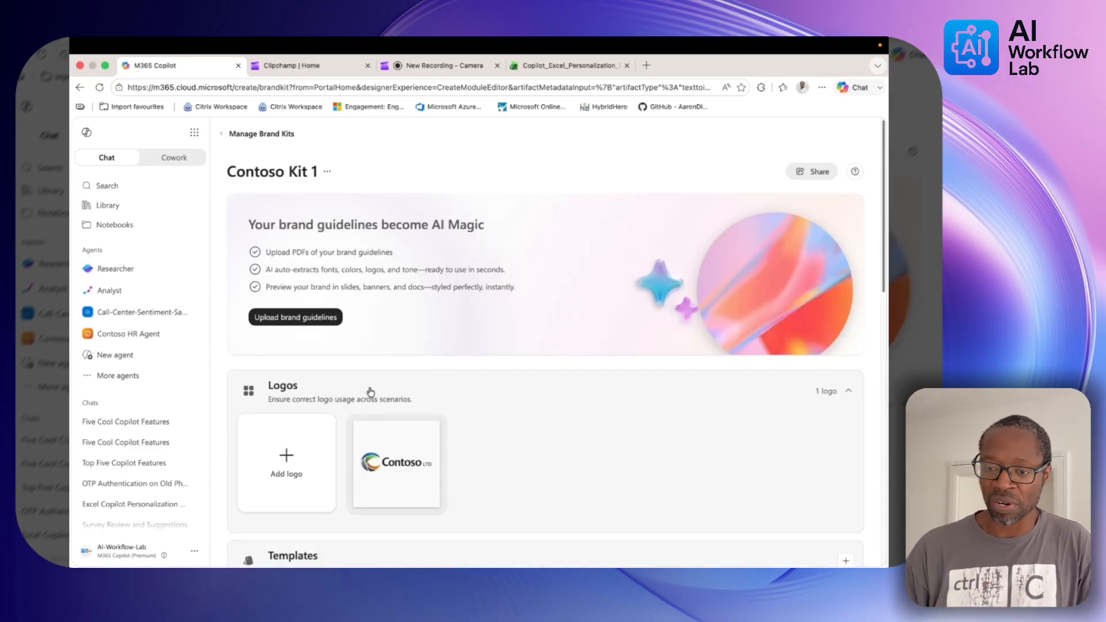
{"action": "mouse_move", "coordinate": [423, 428]}
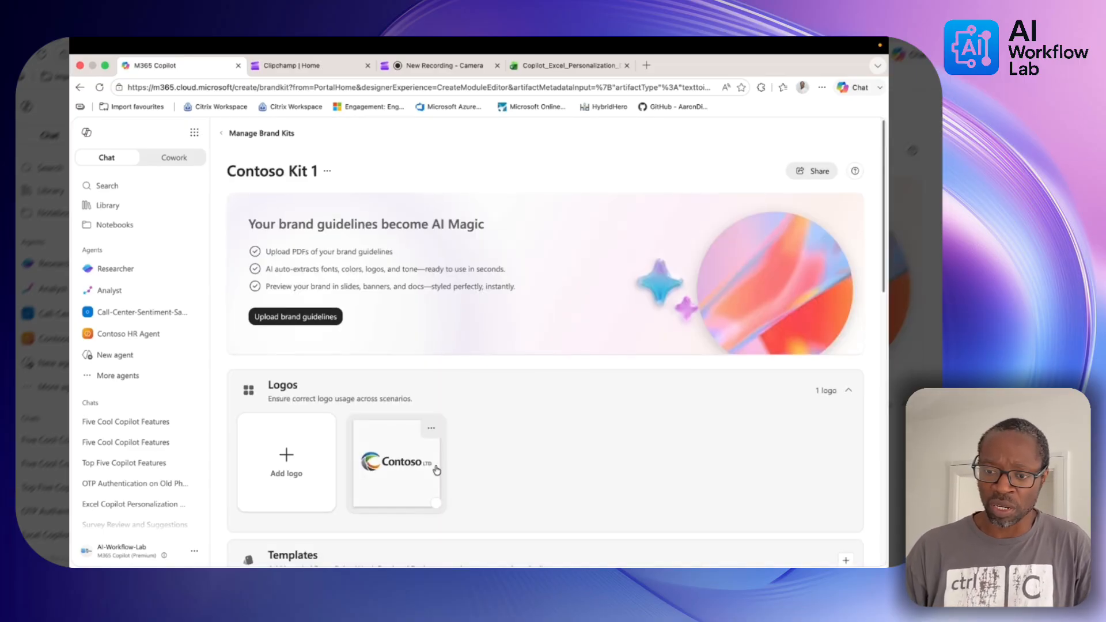
{"action": "scroll", "coordinate": [437, 470], "scroll_direction": "down", "scroll_amount": 3}
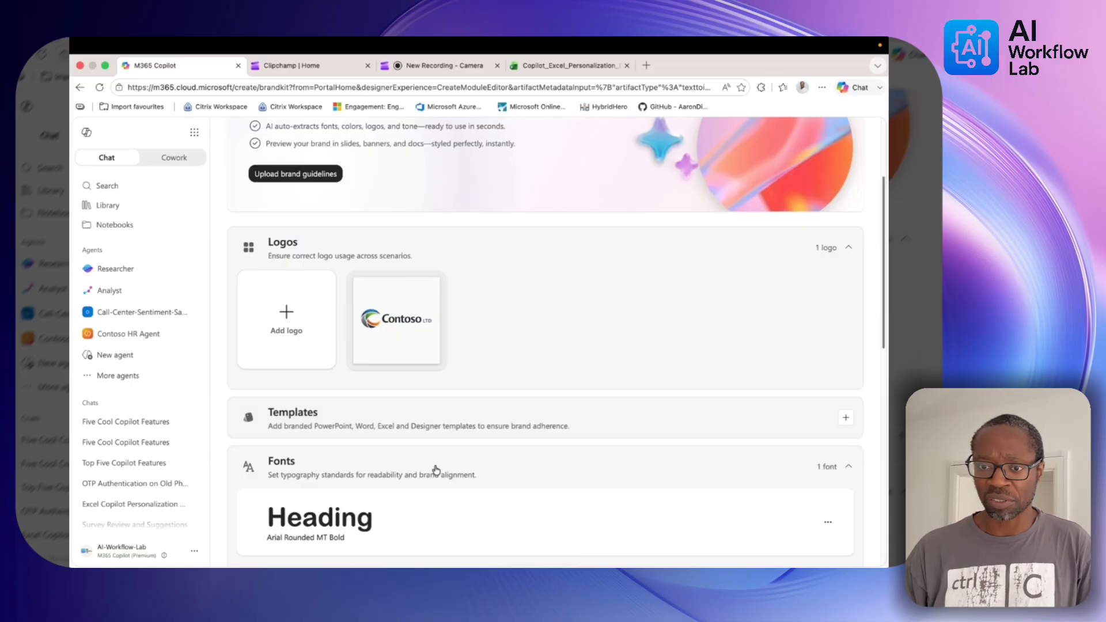
{"action": "scroll", "coordinate": [310, 273], "scroll_direction": "up", "scroll_amount": 3}
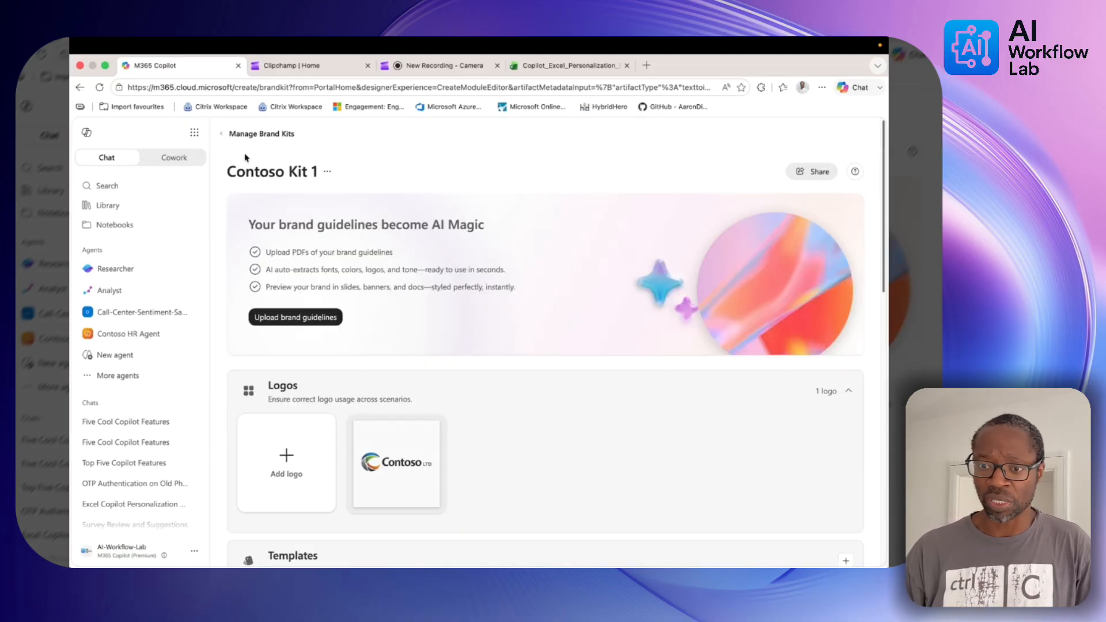
- Switch to PowerPoint for the web and create a blank presentation
{"action": "left_click", "coordinate": [195, 134]}
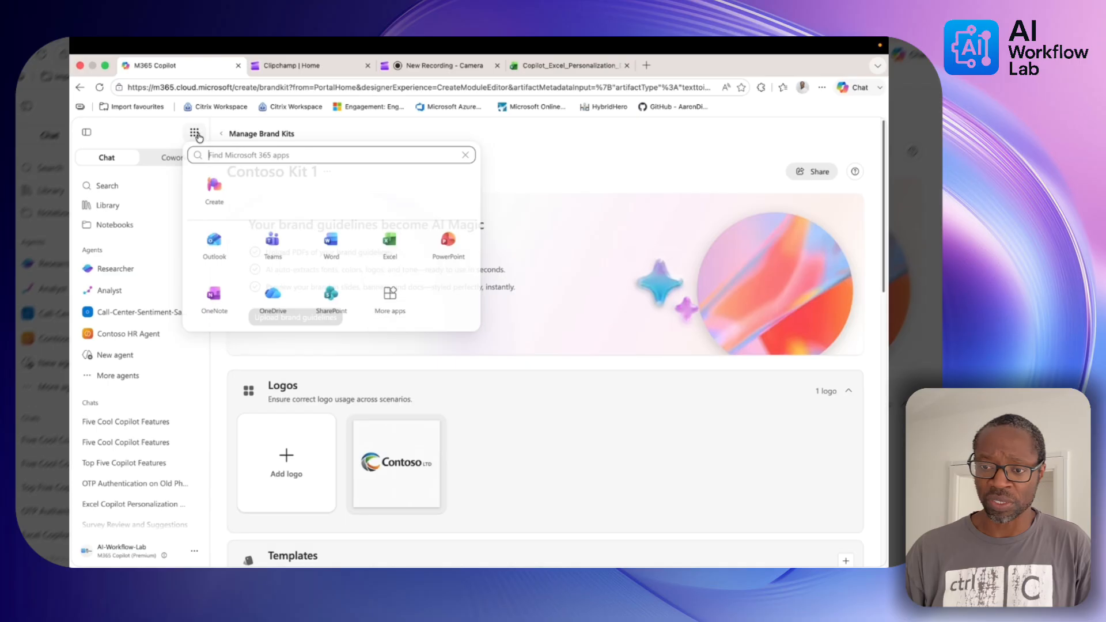
{"action": "left_click", "coordinate": [459, 250]}
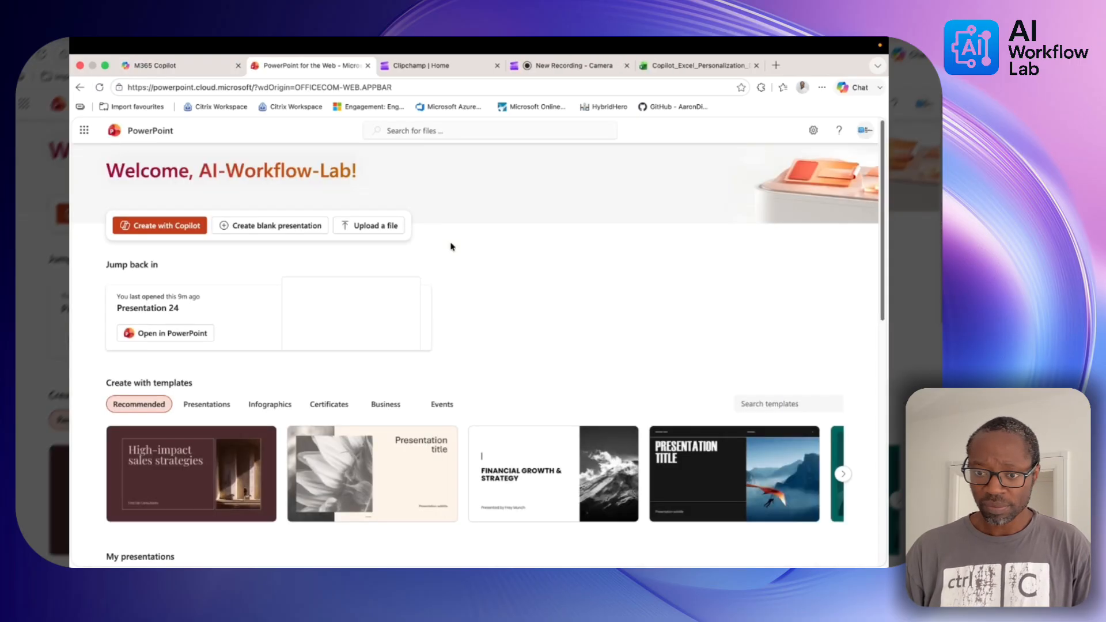
{"action": "left_click", "coordinate": [287, 230]}
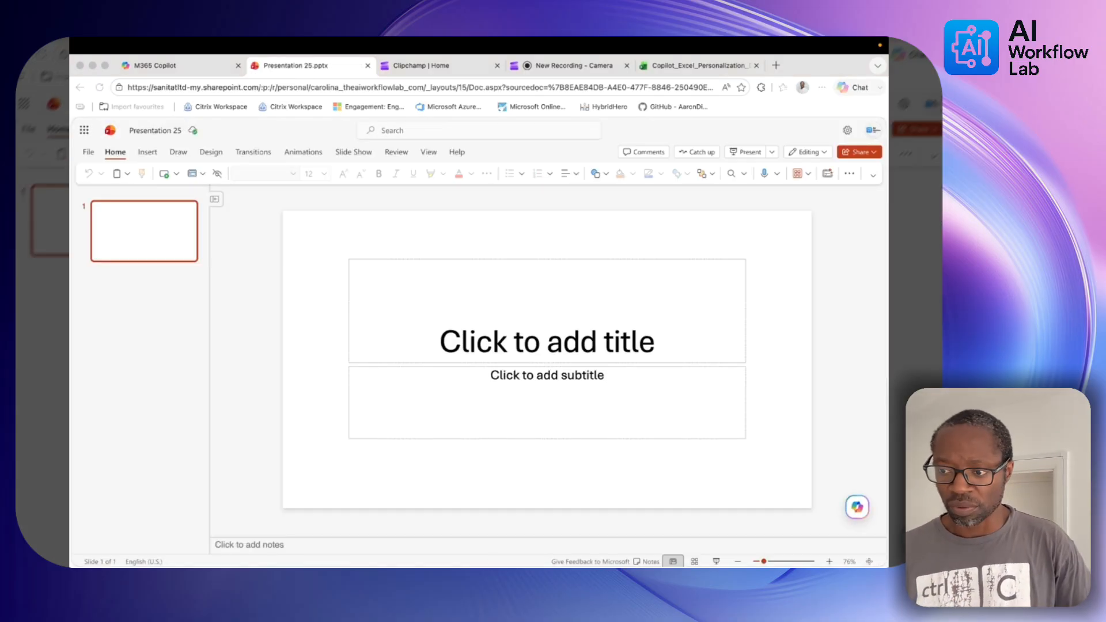
- Open Copilot and draft a prompt for a Contoso Coffee Project presentation using the Contoso Coffee proposal and attached brand kit, including the kit's logo
{"action": "left_click", "coordinate": [859, 510]}
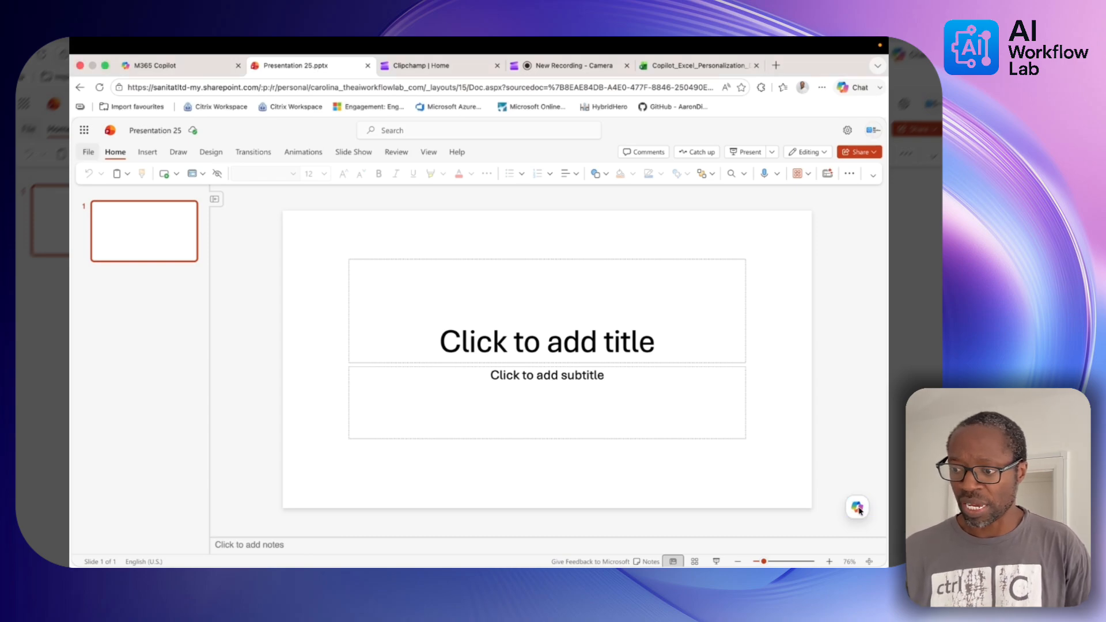
{"action": "left_click", "coordinate": [858, 508]}
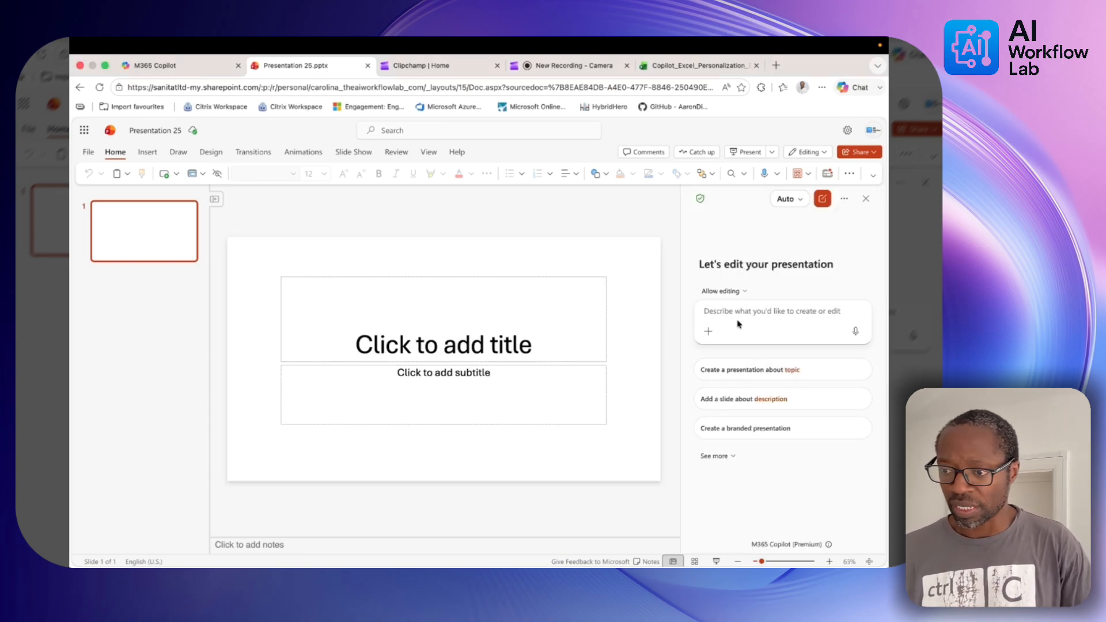
{"action": "type", "text": "Can you generate a presentation for Contoso Coffee Project using this proporalContoso Coffee and the attache brand Kit. Please include the logo that's in the brand kit"}
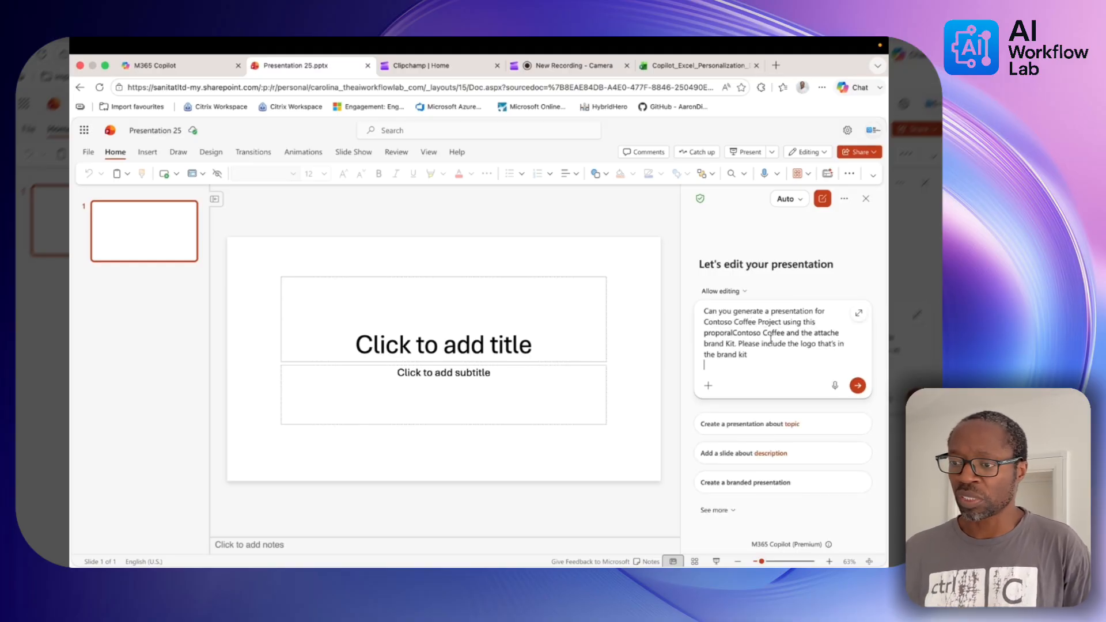
{"action": "left_click", "coordinate": [736, 342]}
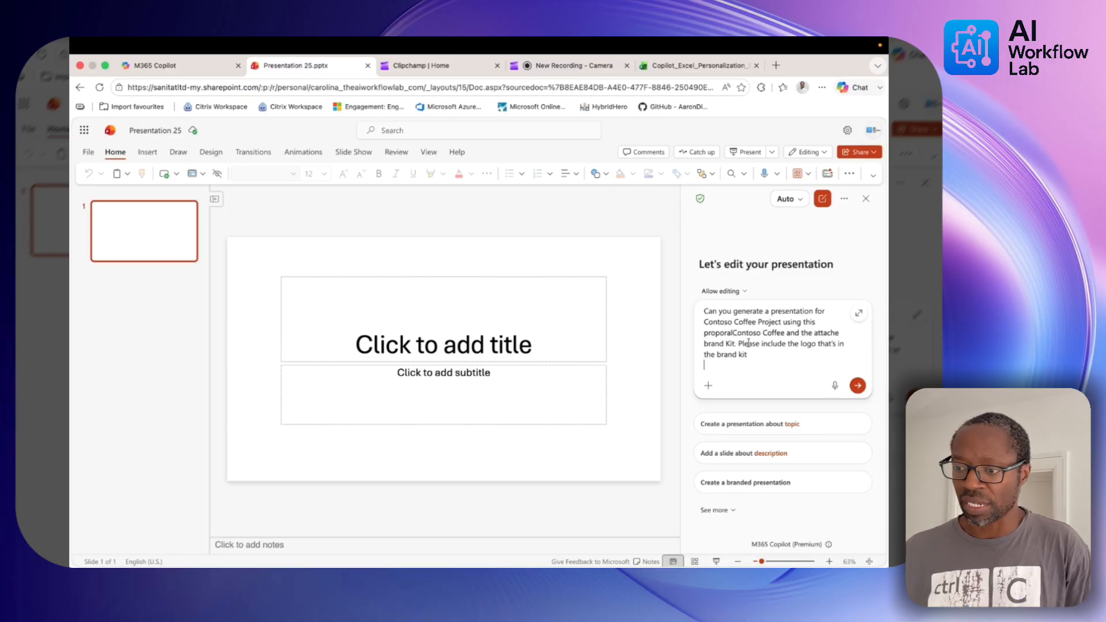
{"action": "left_click_drag", "start_coordinate": [735, 340], "coordinate": [783, 342]}
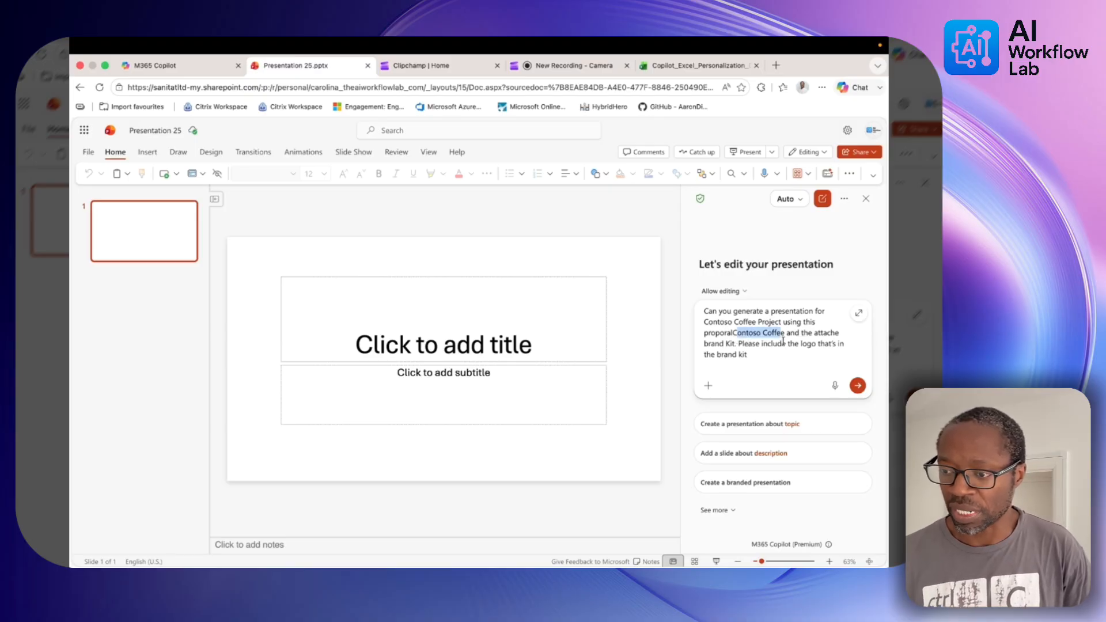
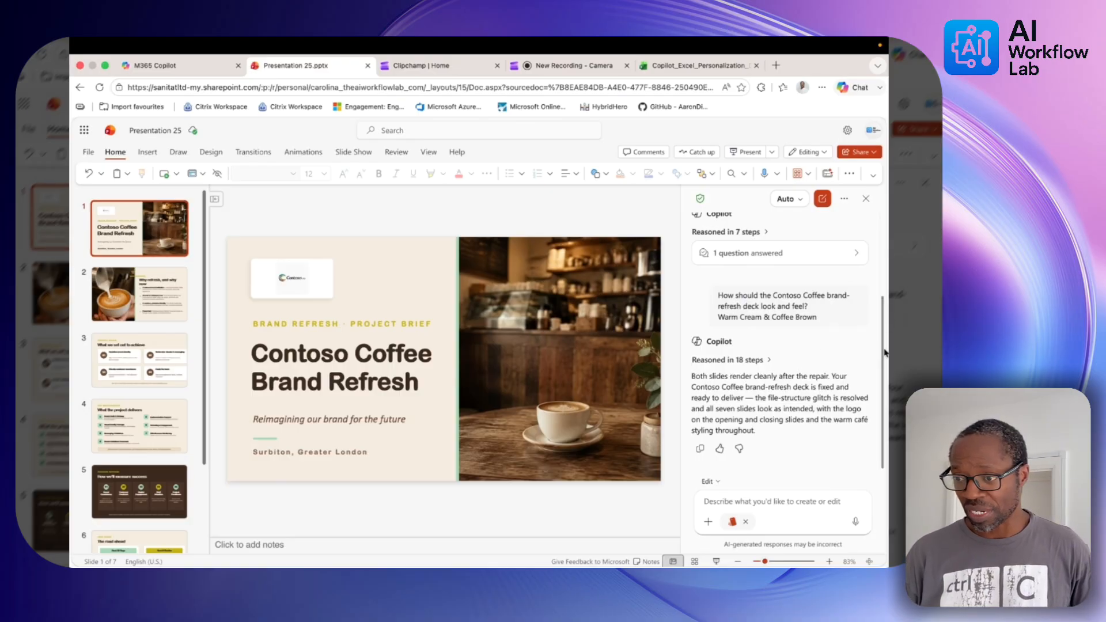
- Review Copilot's response with its reasoning steps expanded, and view the second slide of the generated deck
{"action": "scroll", "coordinate": [813, 324], "scroll_direction": "up", "scroll_amount": 3}
{"action": "scroll", "coordinate": [803, 346], "scroll_direction": "down", "scroll_amount": 3}
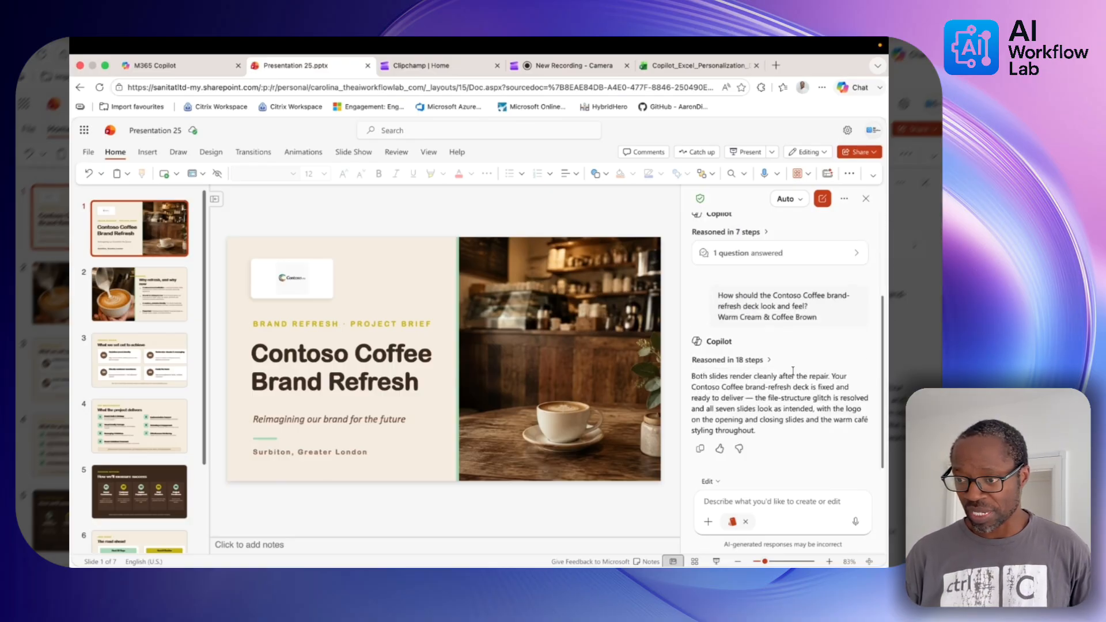
{"action": "scroll", "coordinate": [774, 379], "scroll_direction": "up", "scroll_amount": 1}
{"action": "left_click", "coordinate": [770, 379]}
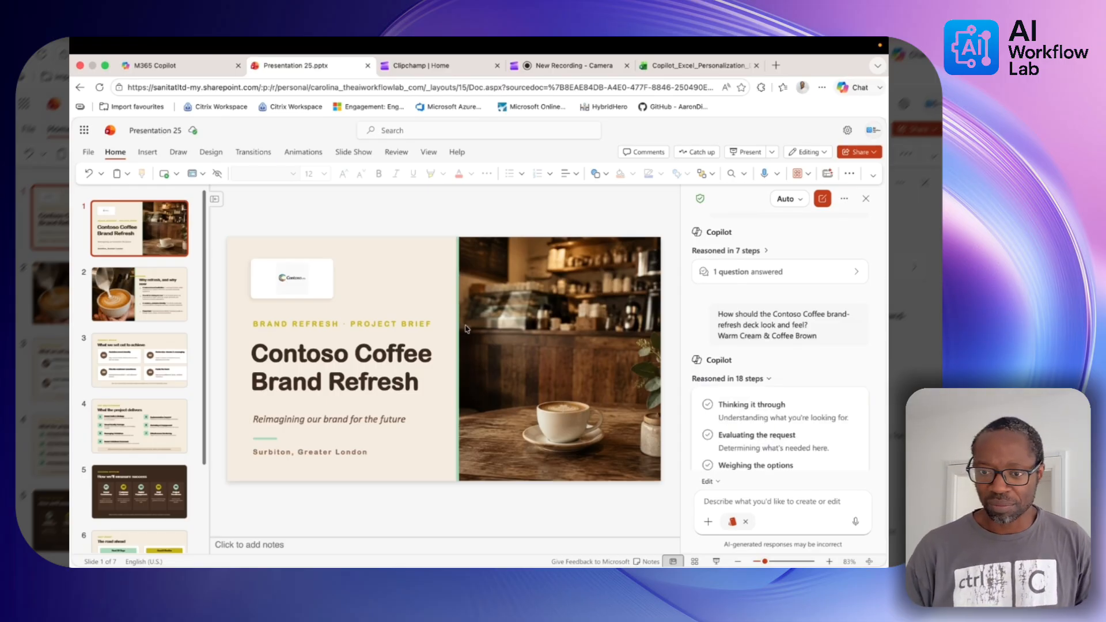
{"action": "left_click", "coordinate": [150, 307]}
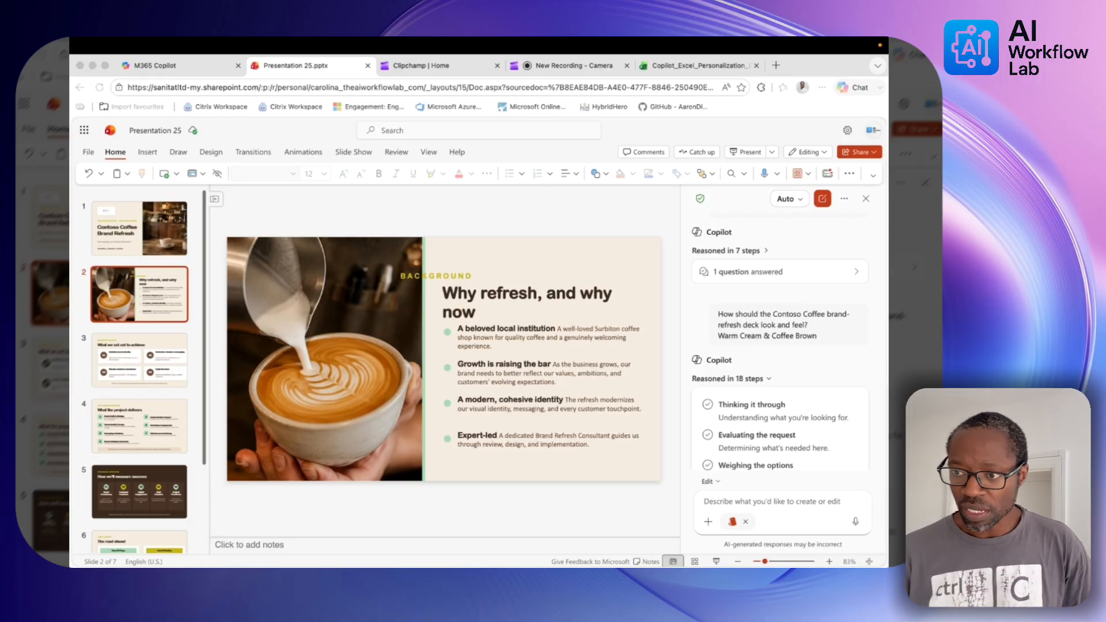
- Switch to the Copilot_Excel_Personalization_Demo - Copy workbook in Excel and look through the Requests table
{"action": "left_click", "coordinate": [510, 79]}
{"action": "left_click", "coordinate": [671, 67]}
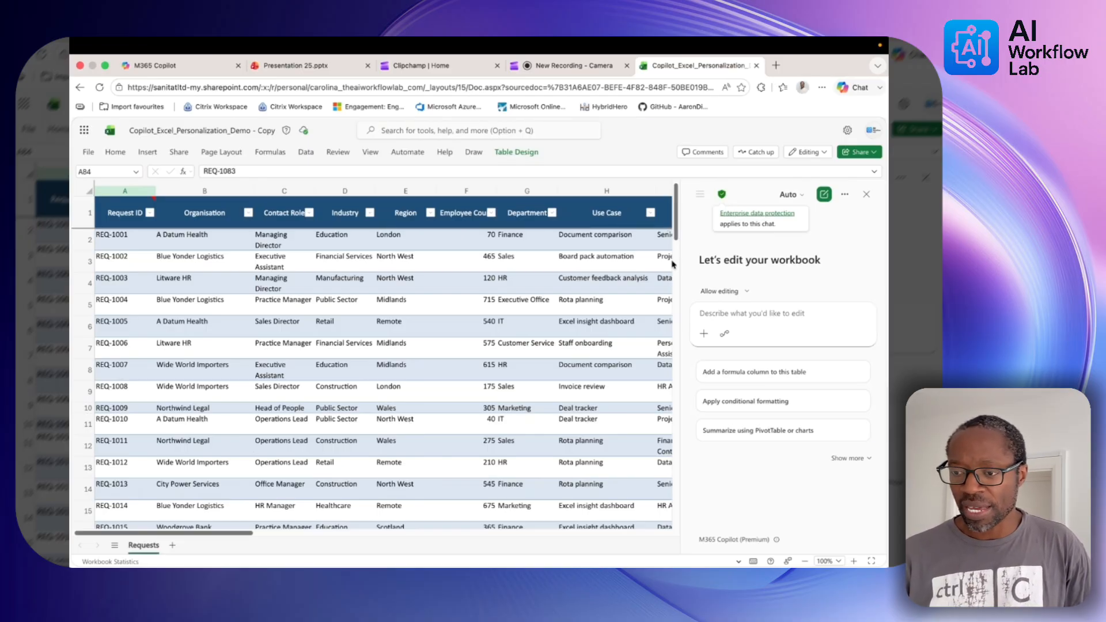
{"action": "scroll", "coordinate": [673, 264], "scroll_direction": "down", "scroll_amount": 5}
{"action": "left_click_drag", "start_coordinate": [677, 260], "coordinate": [792, 237]}
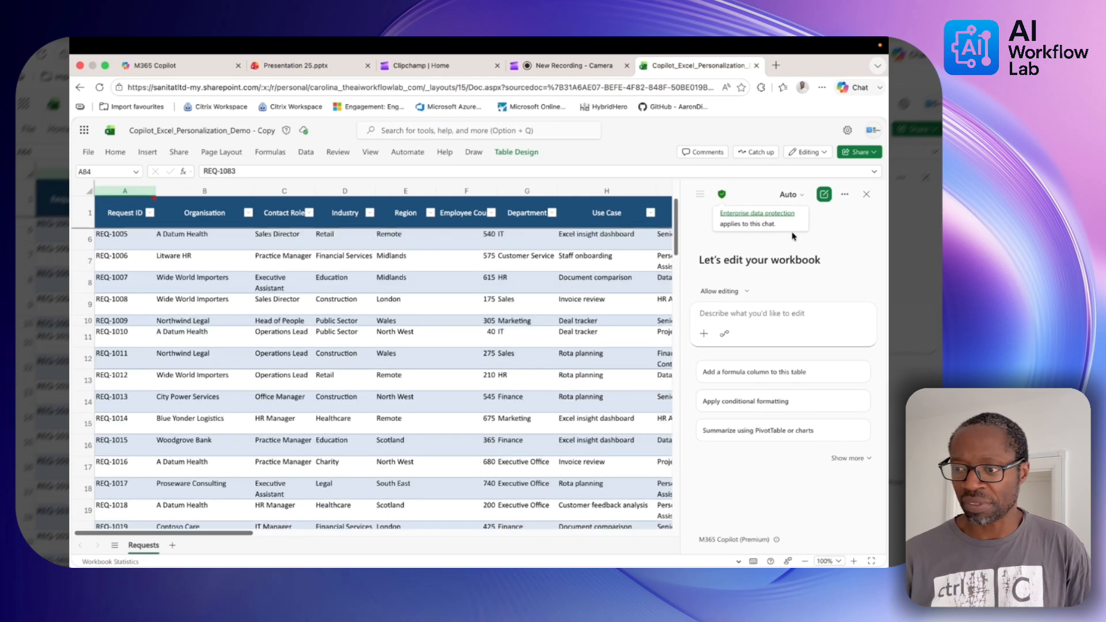
{"action": "left_click", "coordinate": [115, 152]}
{"action": "left_click", "coordinate": [772, 257]}
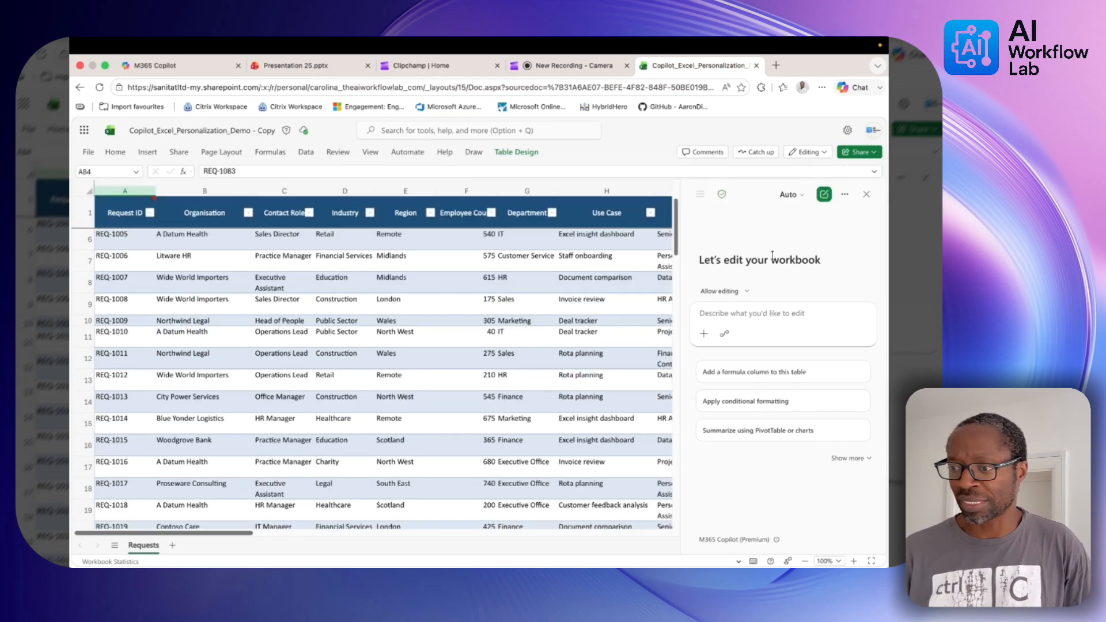
- Save Copilot personalization instructions: focus on deadlines, diary impact, stakeholders, follow-up actions and concise briefing notes, start with what needs attention today, use friendly, professional wording
{"action": "left_click", "coordinate": [845, 197]}
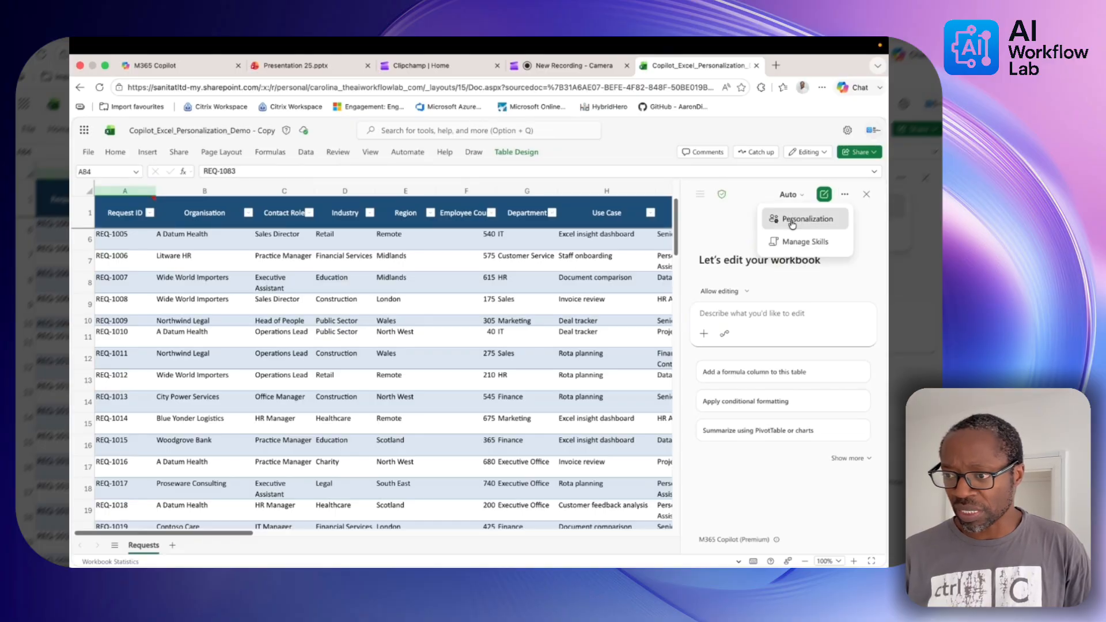
{"action": "left_click", "coordinate": [792, 224]}
{"action": "left_click", "coordinate": [743, 298]}
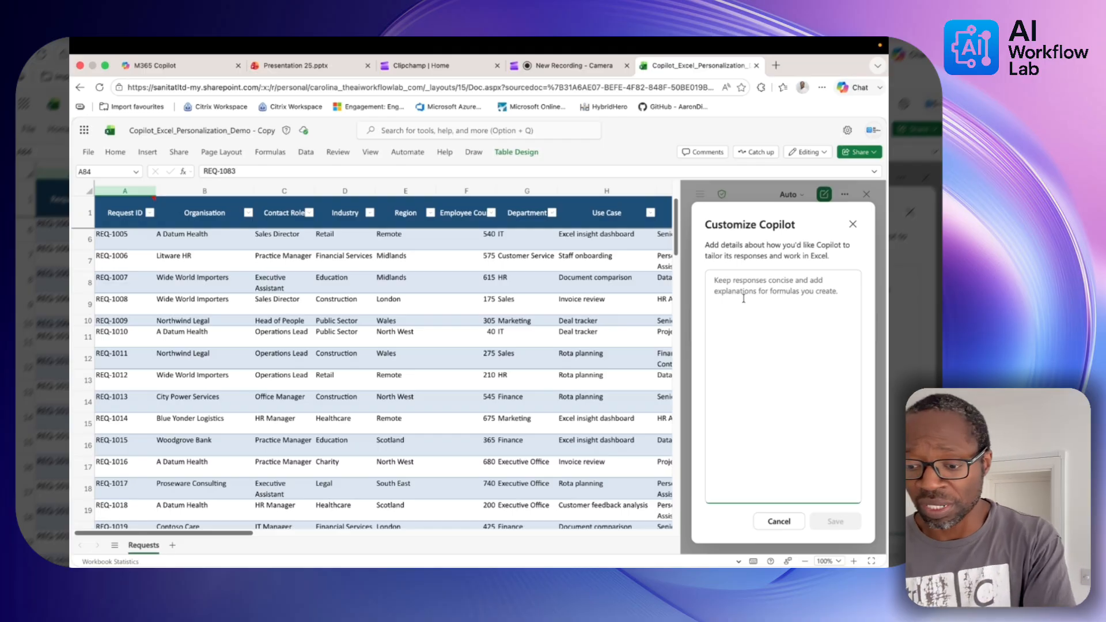
{"action": "type", "text": "Focus on deadlines, diary impact, stakeholders, follow-up actions, and concise briefing notes. Start with what needs attention today. Use friendly, professional wording."}
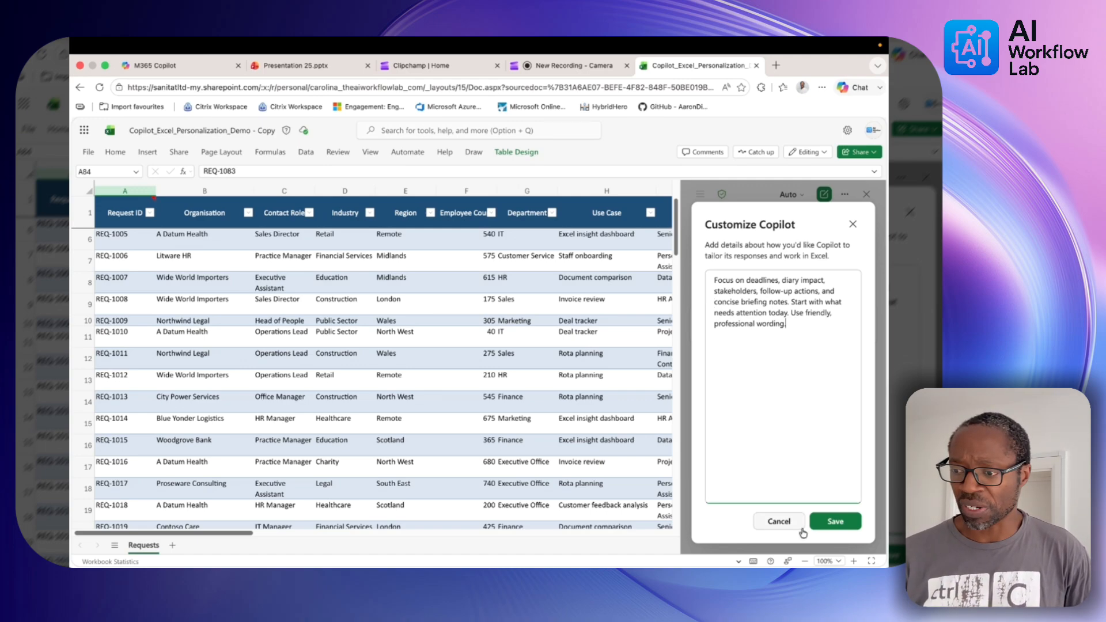
{"action": "left_click", "coordinate": [819, 524]}
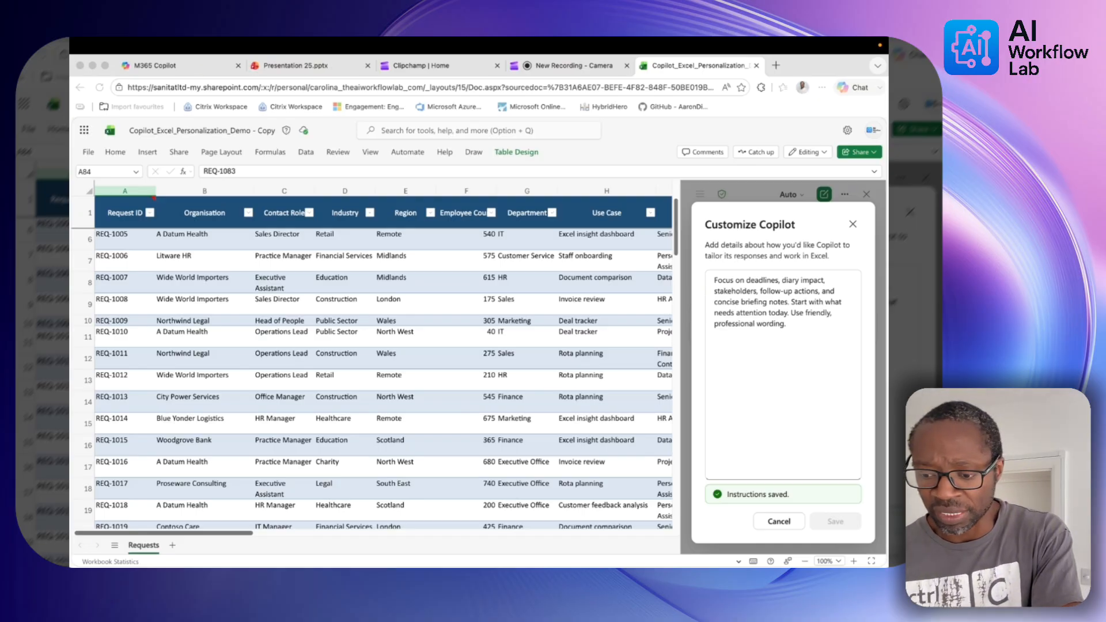
{"action": "left_click", "coordinate": [855, 257]}
{"action": "left_click", "coordinate": [853, 225]}
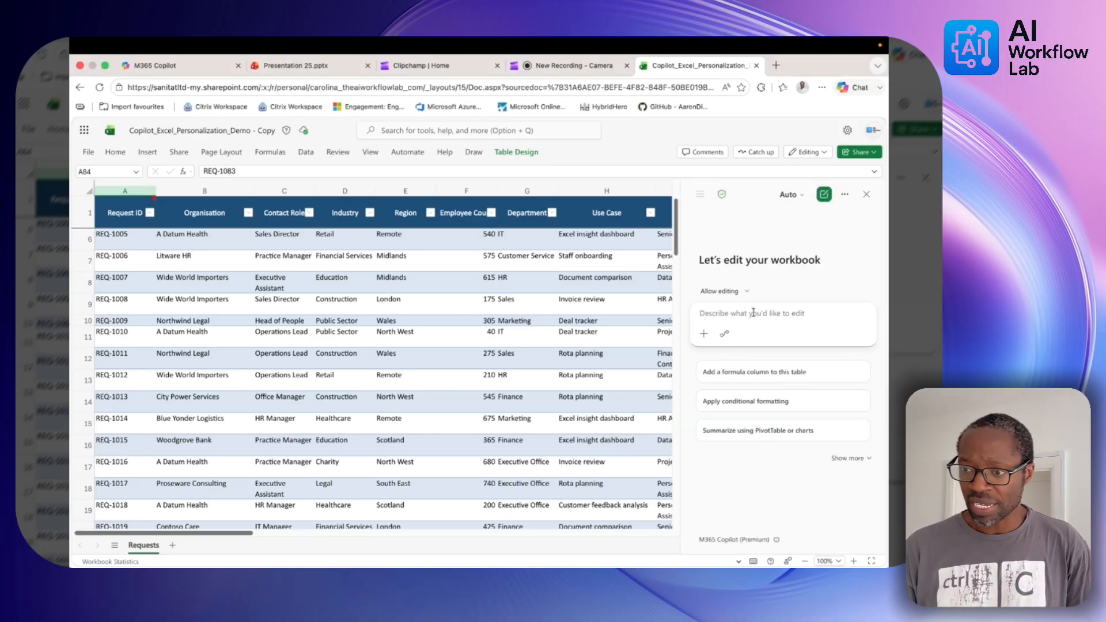
- Ask Copilot to create a daily briefing for a Personal Assistant based on priorities, due dates, and next actions
{"action": "left_click", "coordinate": [747, 314]}
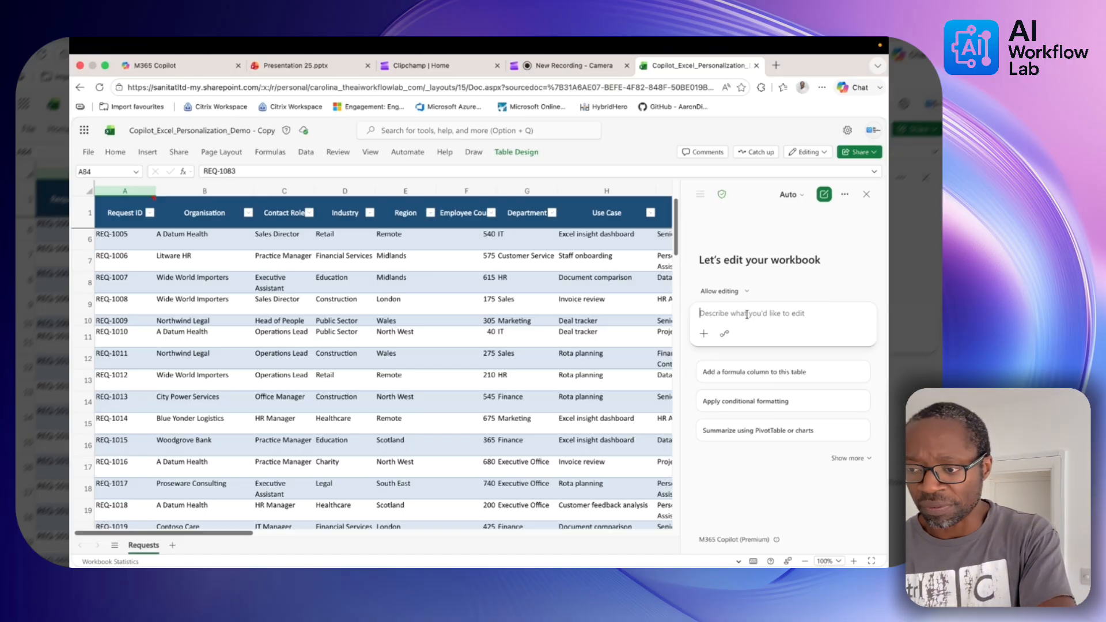
{"action": "type", "text": "Create a daily briefing for a Personal Assistant based on priorities, due dates, and next actions"}
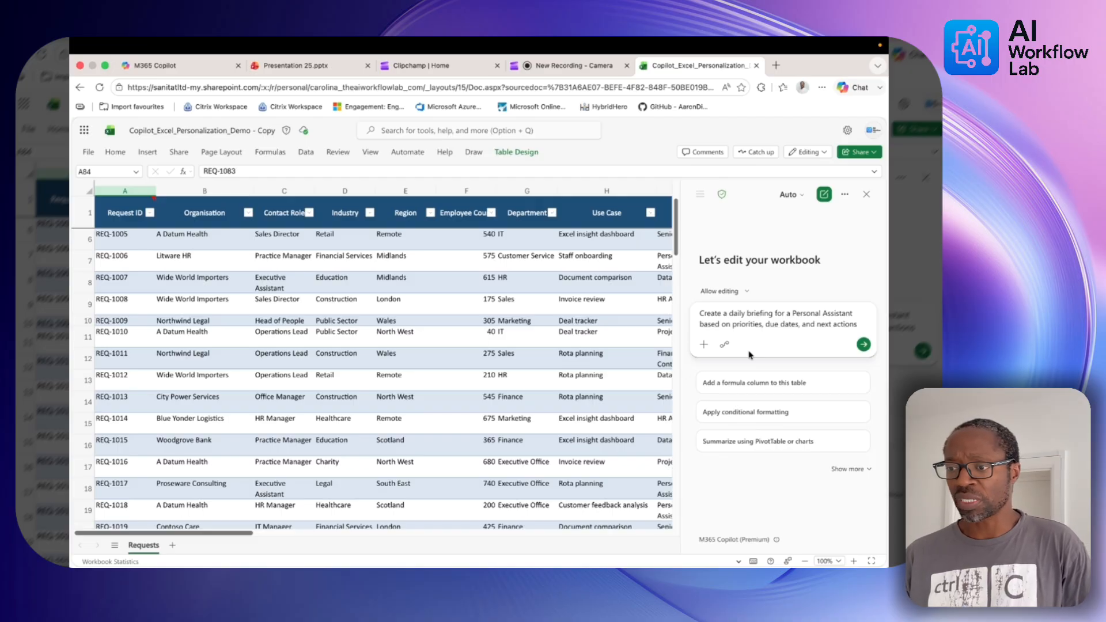
{"action": "left_click", "coordinate": [864, 345]}
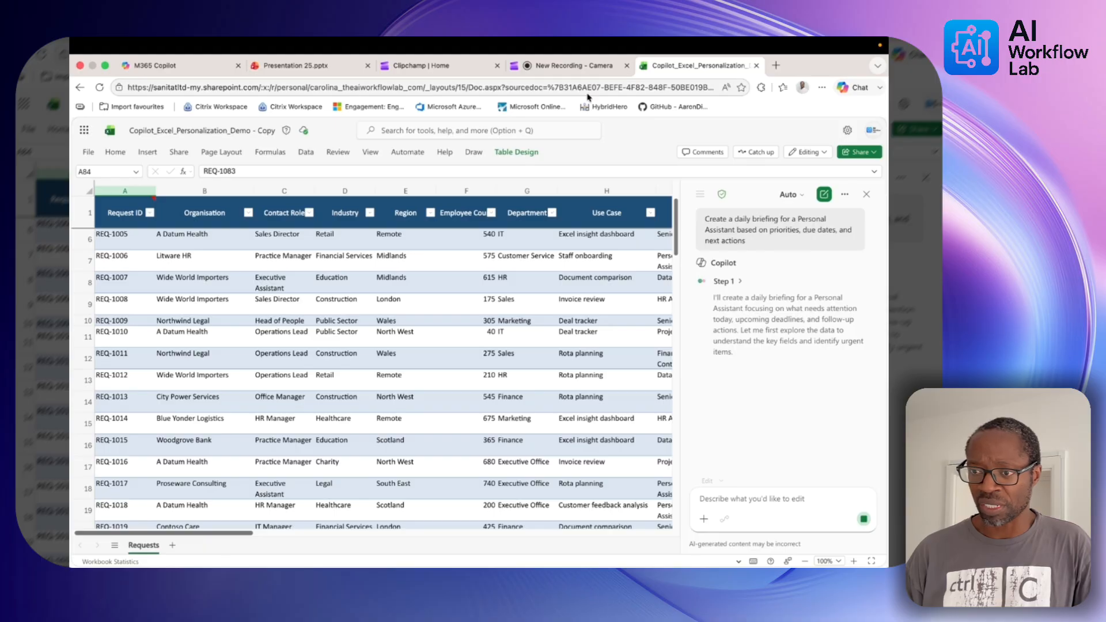
- Examine the PA Daily Briefing sheet from the attention summary down to the workload by owner and next actions tables
{"action": "left_click", "coordinate": [586, 68]}
{"action": "left_click", "coordinate": [679, 67]}
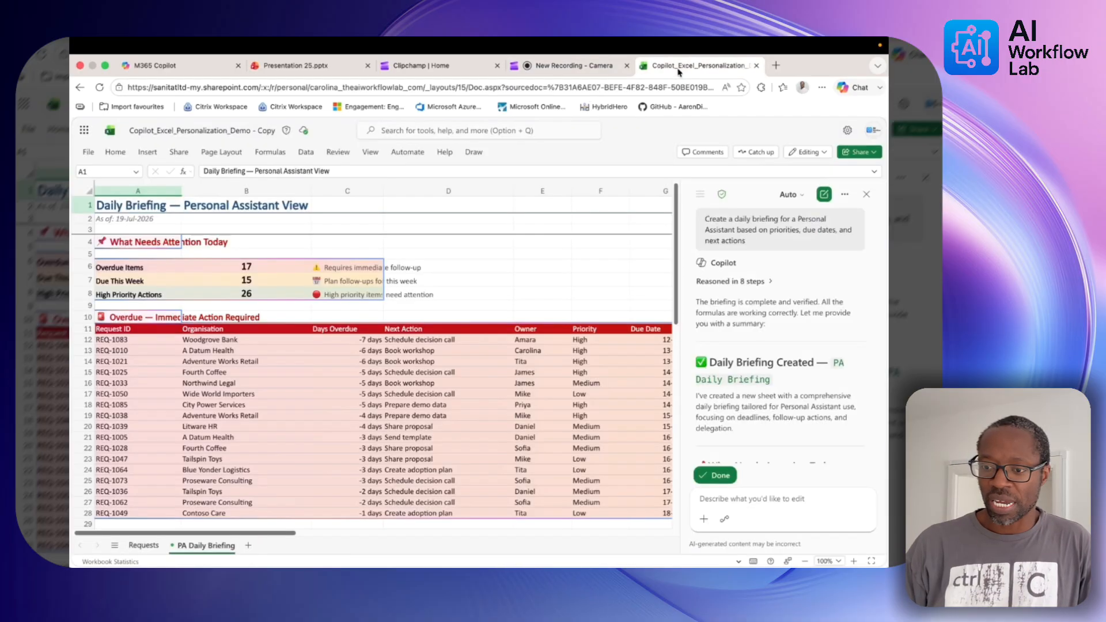
{"action": "scroll", "coordinate": [555, 345], "scroll_direction": "down", "scroll_amount": 1}
{"action": "scroll", "coordinate": [711, 295], "scroll_direction": "down", "scroll_amount": 1}
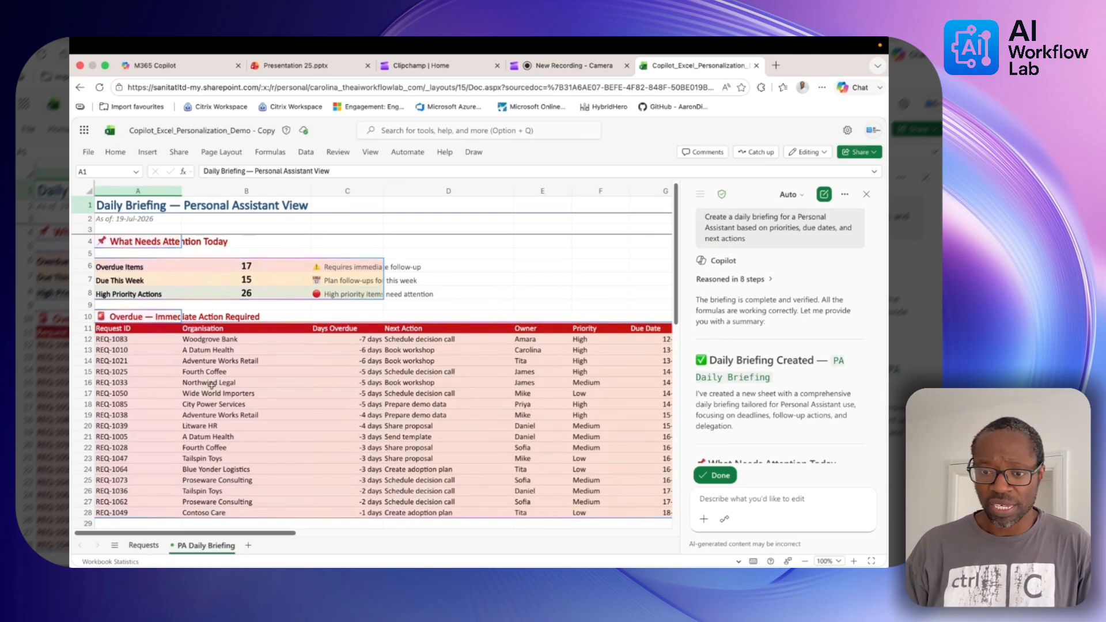
{"action": "scroll", "coordinate": [210, 385], "scroll_direction": "down", "scroll_amount": 10}
{"action": "scroll", "coordinate": [201, 393], "scroll_direction": "down", "scroll_amount": 4}
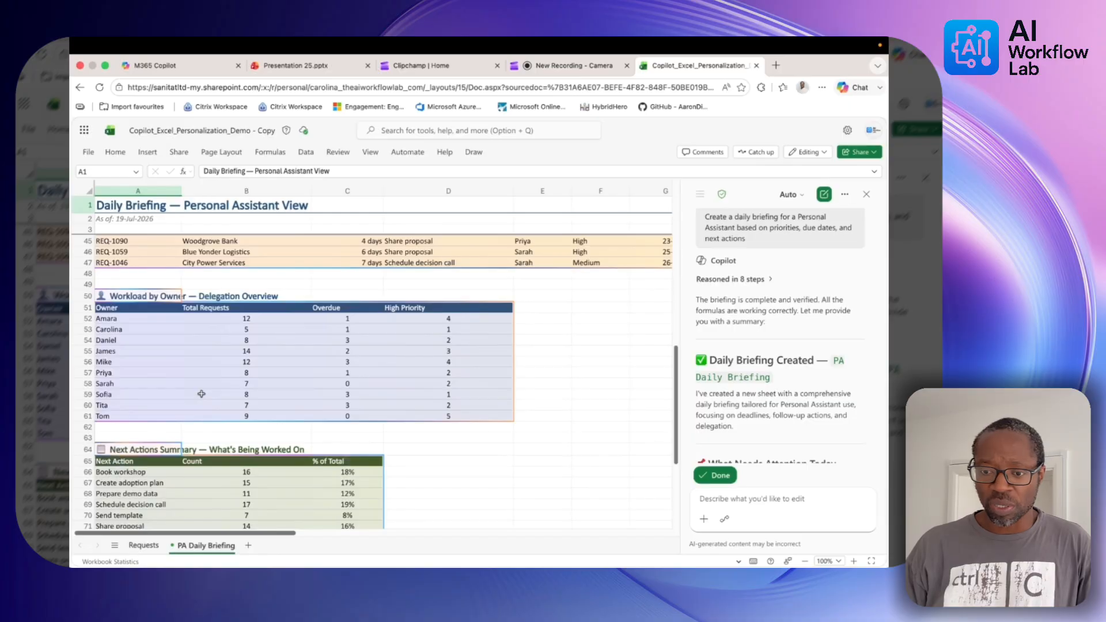
{"action": "scroll", "coordinate": [201, 394], "scroll_direction": "down", "scroll_amount": 1}
{"action": "scroll", "coordinate": [201, 394], "scroll_direction": "down", "scroll_amount": 4}
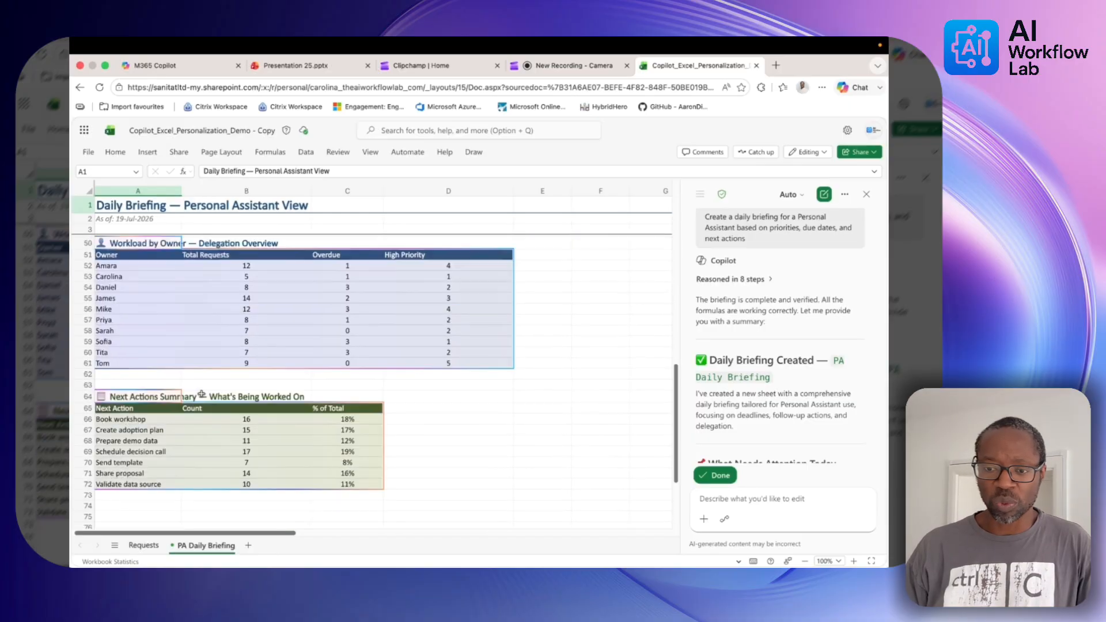
{"action": "scroll", "coordinate": [201, 394], "scroll_direction": "down", "scroll_amount": 3}
{"action": "scroll", "coordinate": [201, 394], "scroll_direction": "up", "scroll_amount": 15}
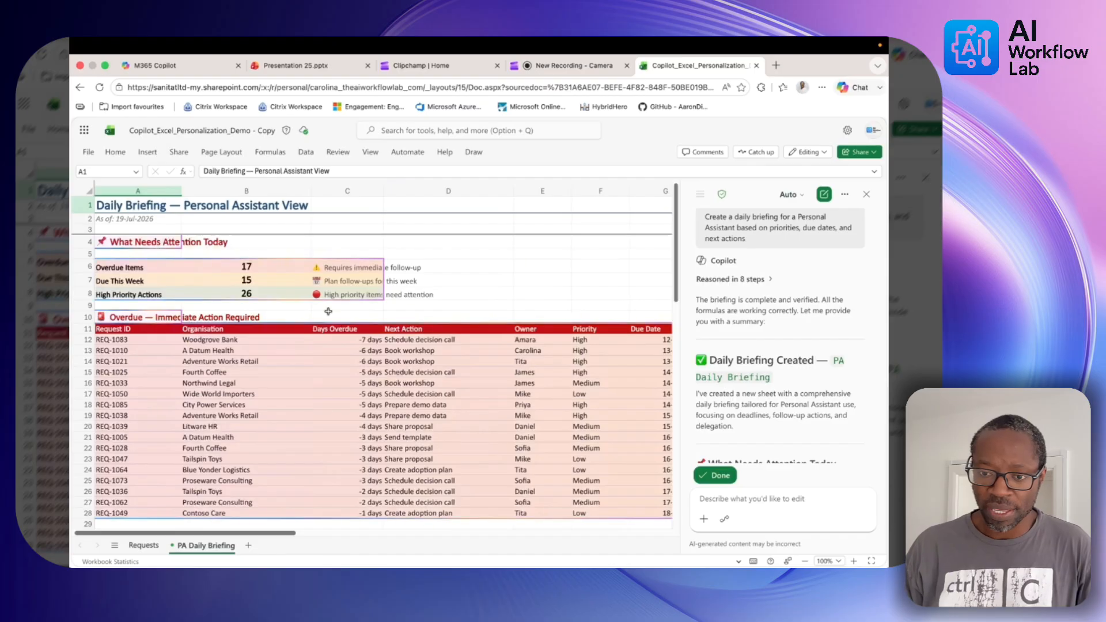
- Read across the REQ-1010 row of the overdue table, and compare the briefing with the source Requests sheet
{"action": "left_click", "coordinate": [254, 347]}
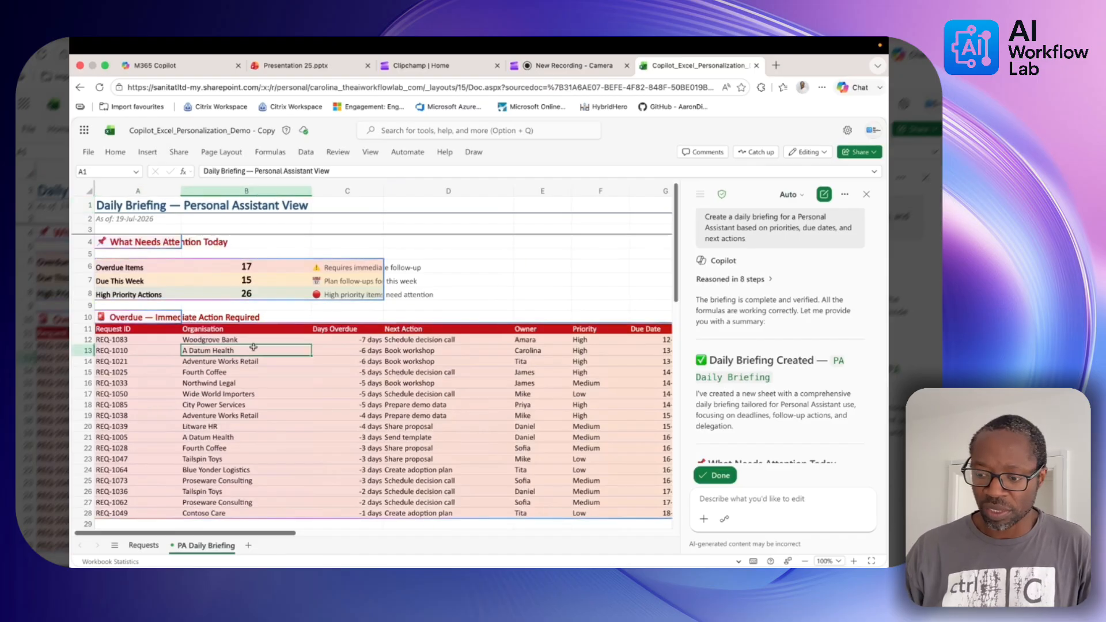
{"action": "key", "text": "Right"}
{"action": "key", "text": "Right"}
{"action": "key", "text": "Right"}
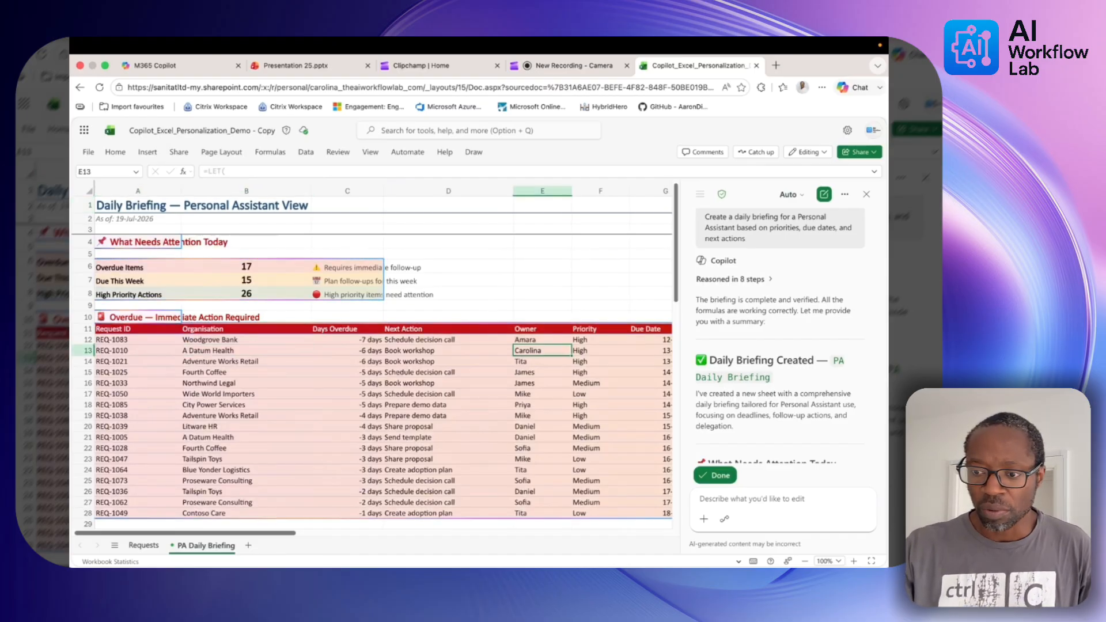
{"action": "key", "text": "Right"}
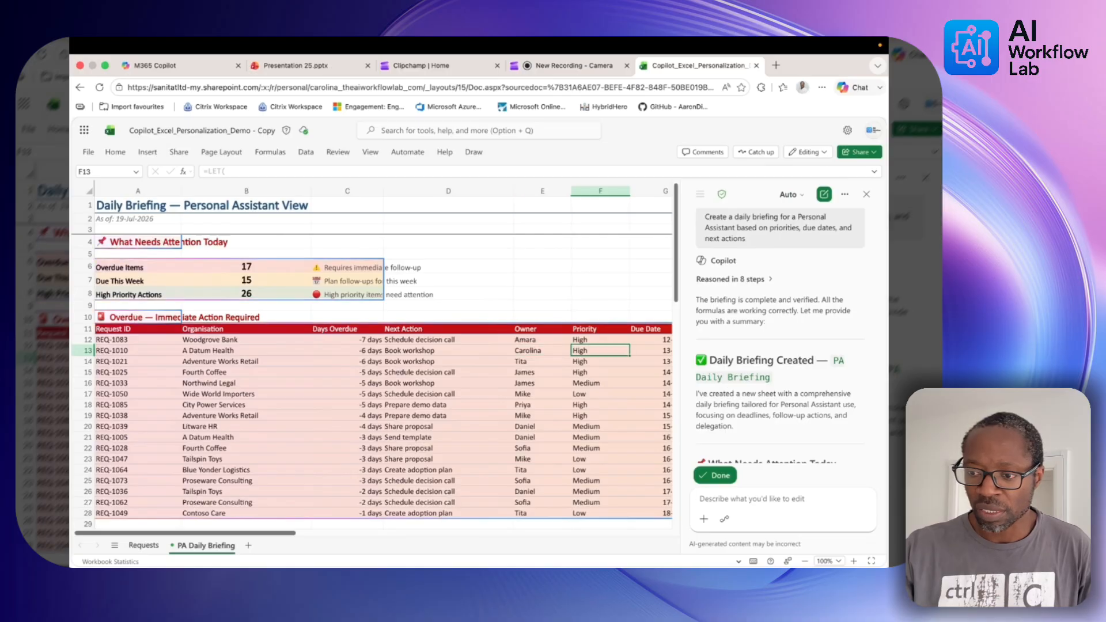
{"action": "key", "text": "Right"}
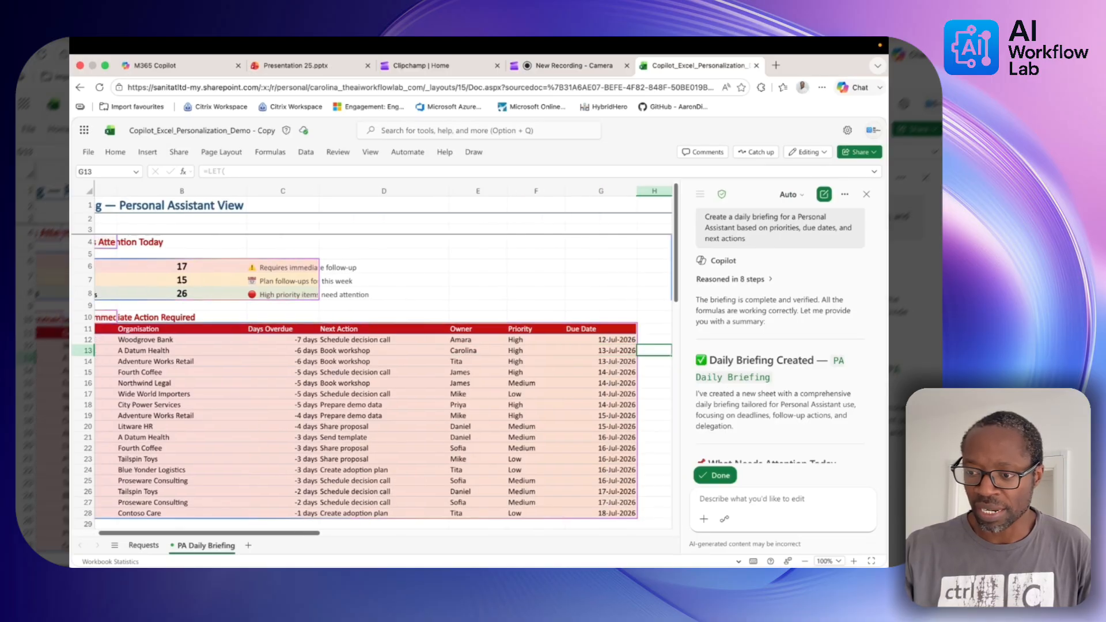
{"action": "key", "text": "Left"}
{"action": "key", "text": "Left"}
{"action": "key", "text": "Left"}
{"action": "key", "text": "Left"}
{"action": "key", "text": "Left"}
{"action": "key", "text": "Left"}
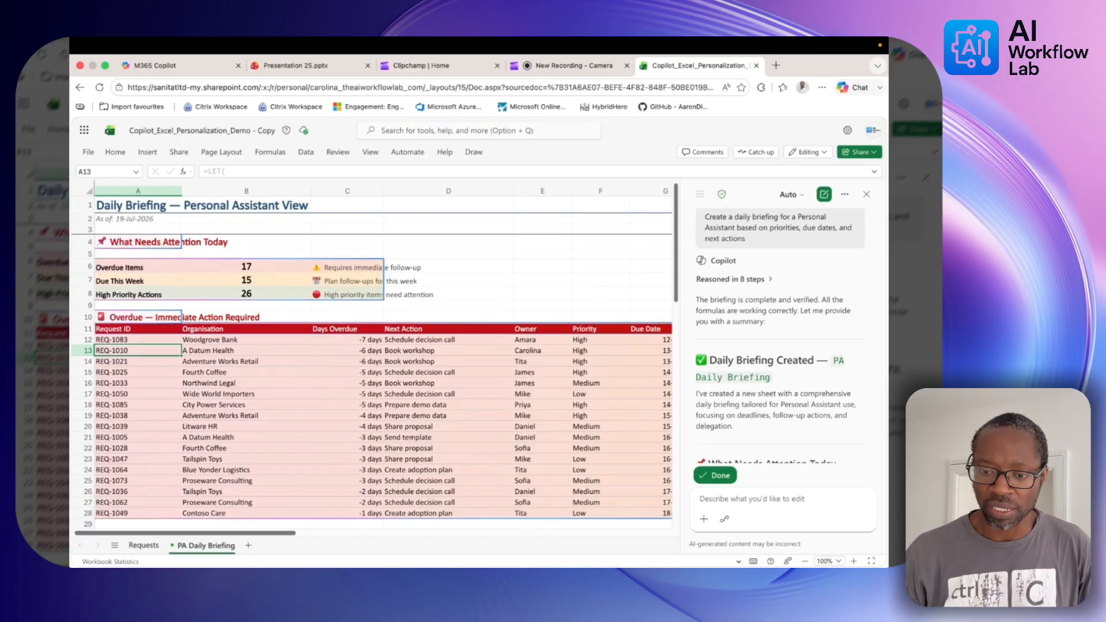
{"action": "left_click", "coordinate": [142, 546]}
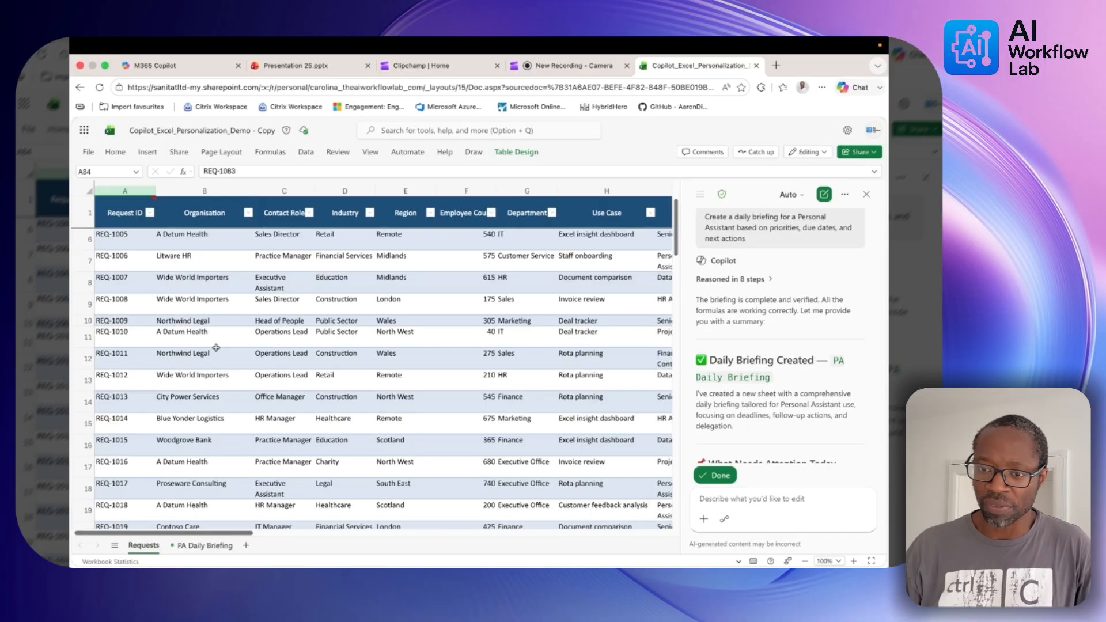
{"action": "left_click", "coordinate": [211, 546]}
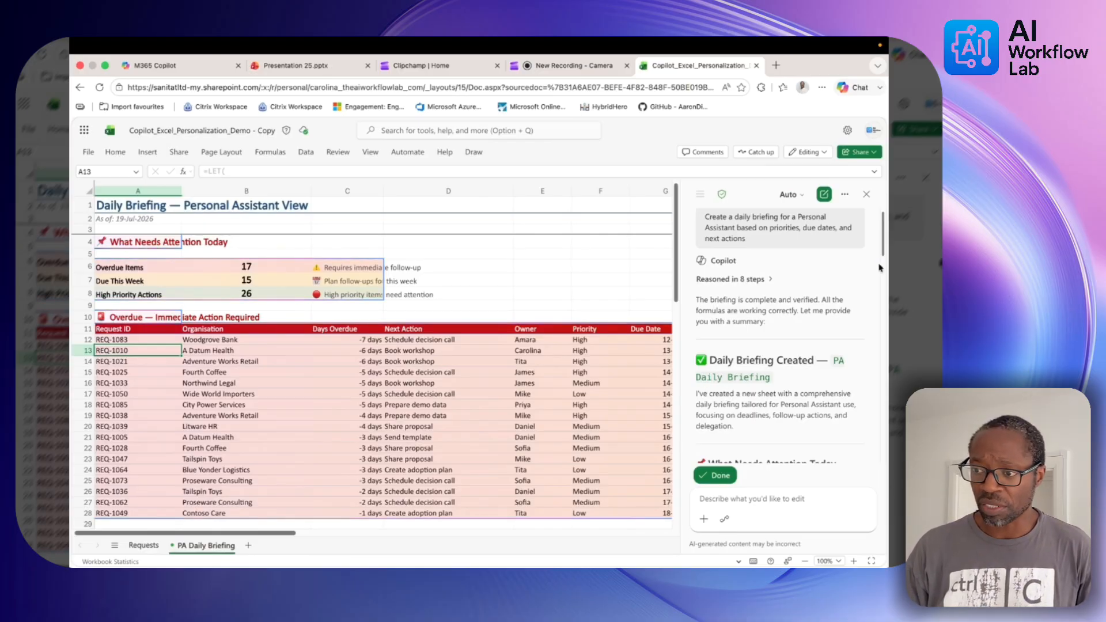
- Widen the Copilot pane and read its briefing summary through to the next actions breakdown and Quick Tips for Today
{"action": "scroll", "coordinate": [881, 262], "scroll_direction": "down", "scroll_amount": 2}
{"action": "left_click_drag", "start_coordinate": [884, 254], "coordinate": [875, 288]}
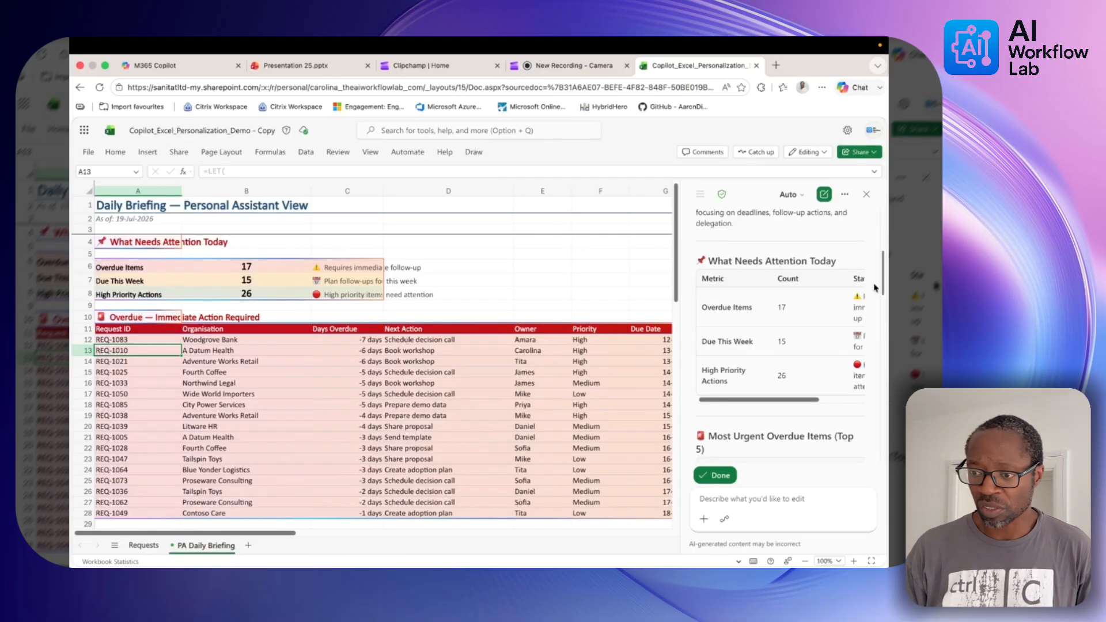
{"action": "left_click_drag", "start_coordinate": [683, 316], "coordinate": [387, 329]}
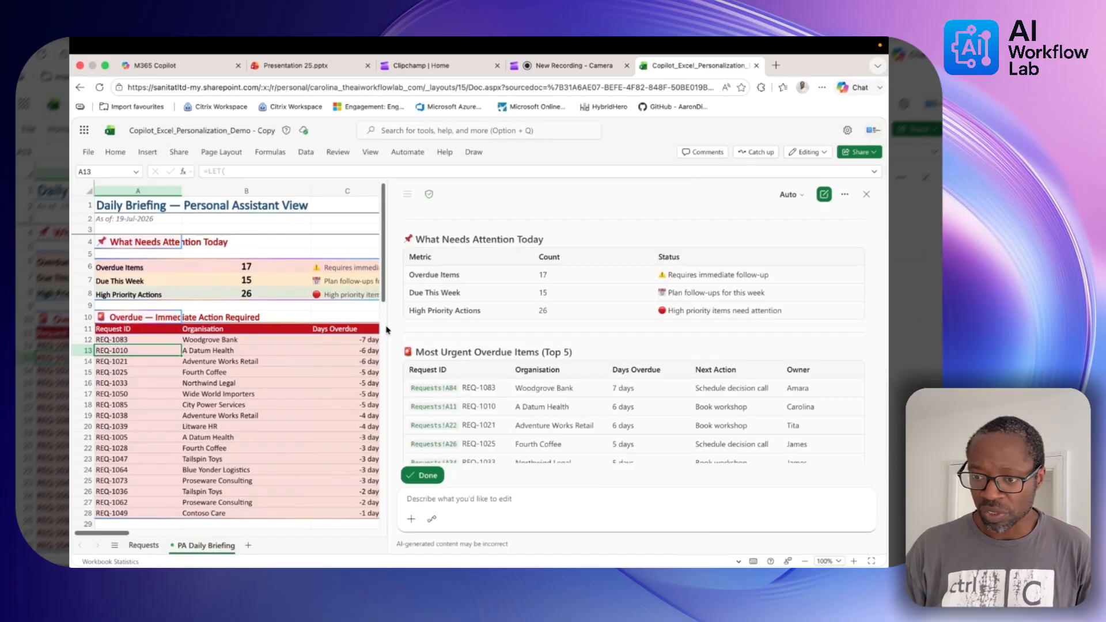
{"action": "scroll", "coordinate": [516, 402], "scroll_direction": "down", "scroll_amount": 1}
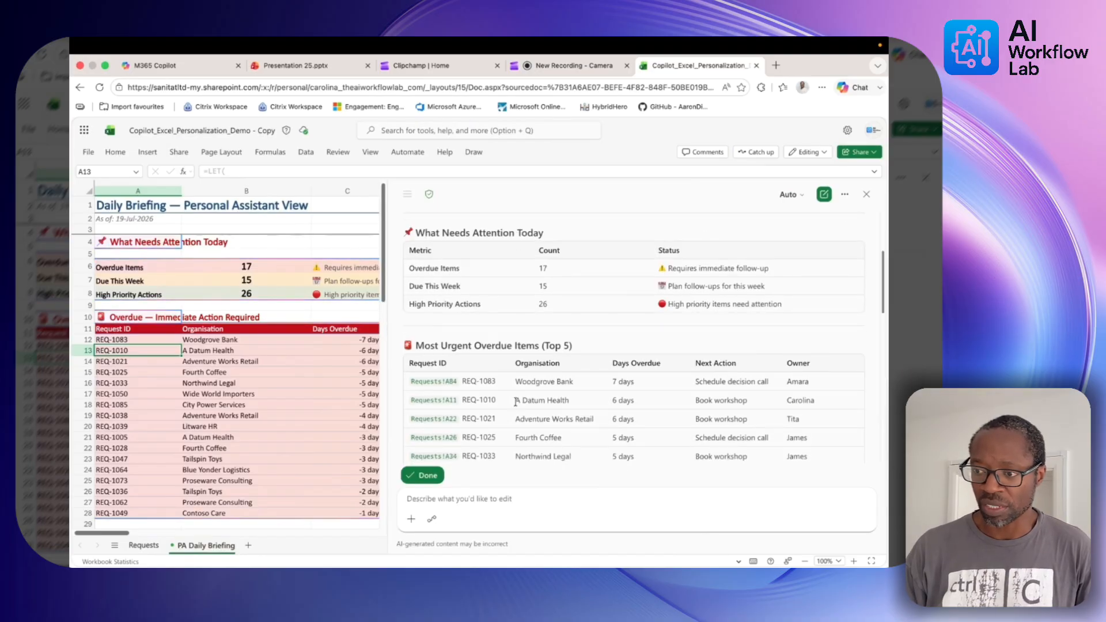
{"action": "scroll", "coordinate": [516, 402], "scroll_direction": "up", "scroll_amount": 3}
{"action": "scroll", "coordinate": [516, 402], "scroll_direction": "down", "scroll_amount": 5}
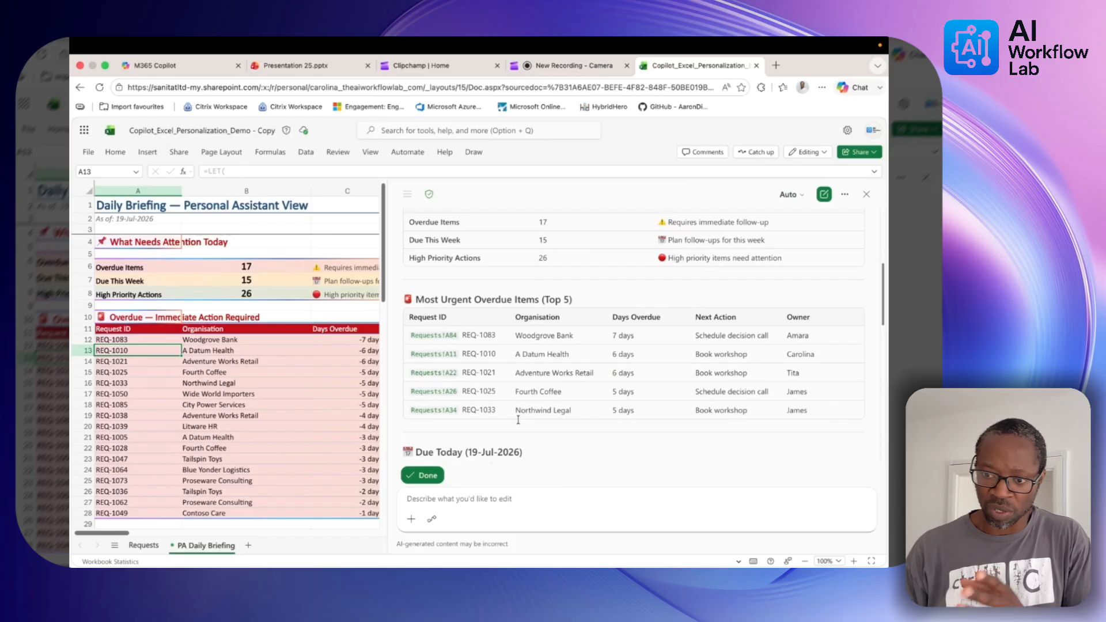
{"action": "scroll", "coordinate": [518, 419], "scroll_direction": "down", "scroll_amount": 2}
{"action": "scroll", "coordinate": [518, 420], "scroll_direction": "down", "scroll_amount": 5}
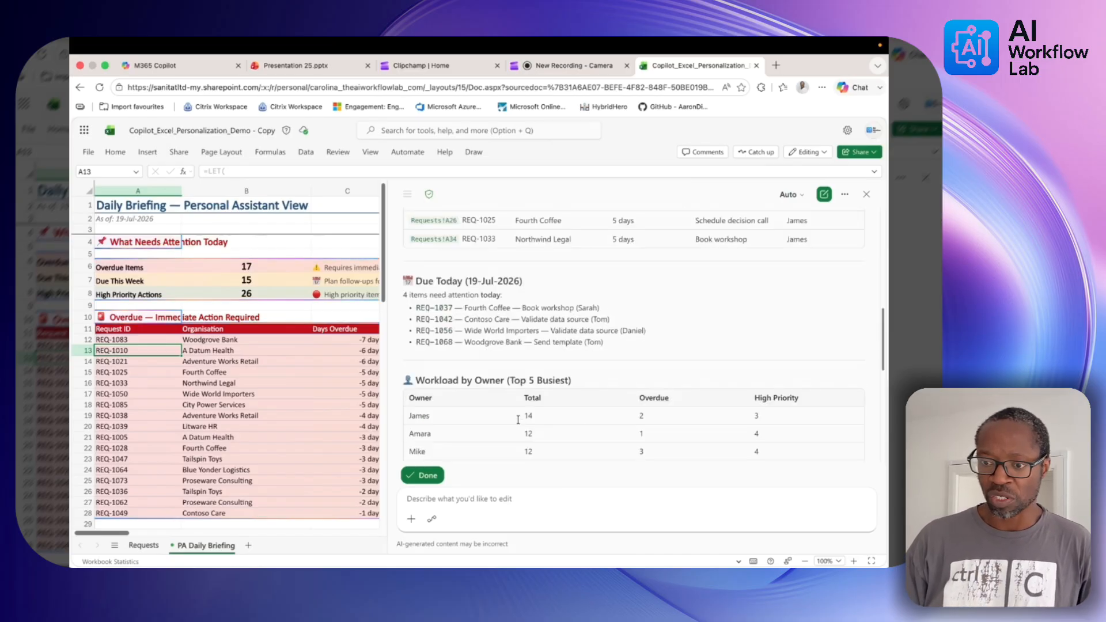
{"action": "scroll", "coordinate": [517, 420], "scroll_direction": "down", "scroll_amount": 2}
{"action": "scroll", "coordinate": [517, 420], "scroll_direction": "down", "scroll_amount": 10}
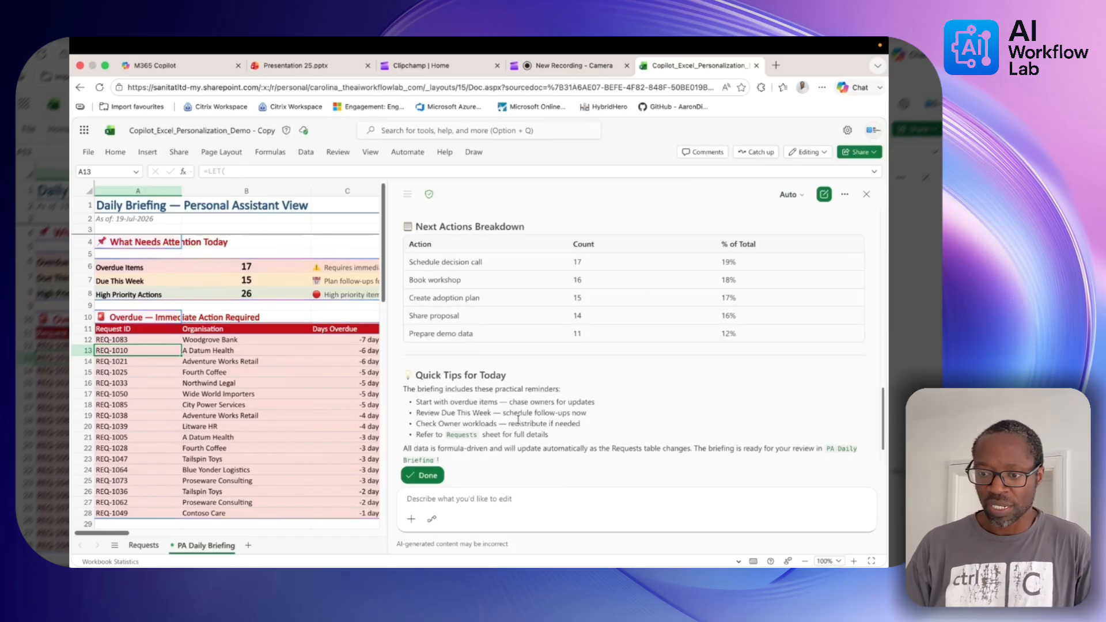
- Mark Copilot's daily briefing as done and narrow the Copilot pane to show more of the sheet
{"action": "left_click", "coordinate": [427, 476]}
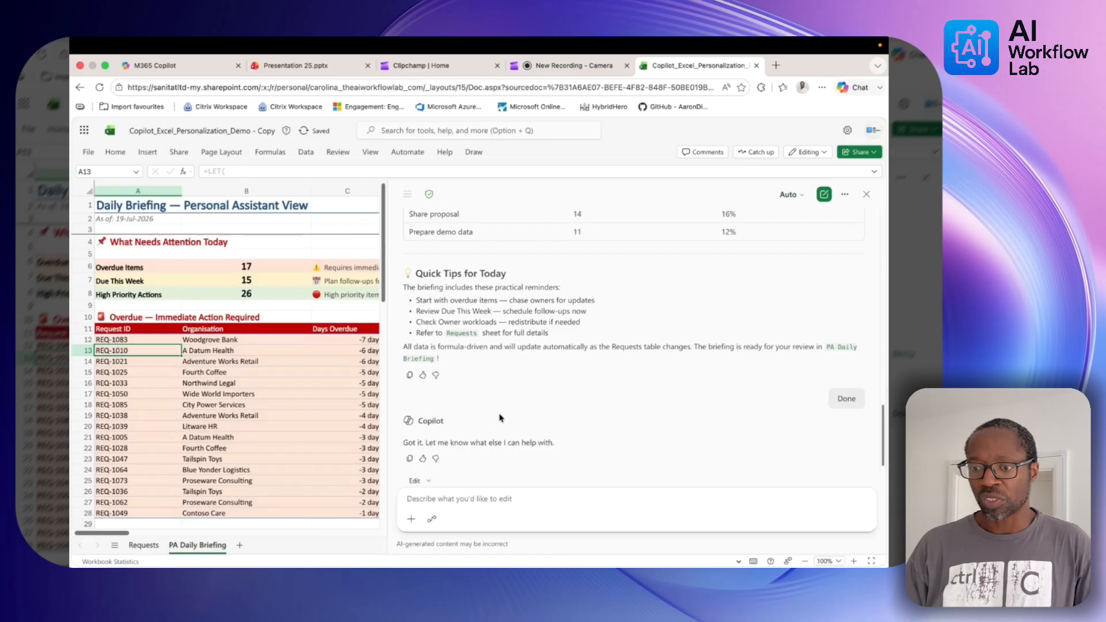
{"action": "left_click_drag", "start_coordinate": [391, 352], "coordinate": [636, 350]}
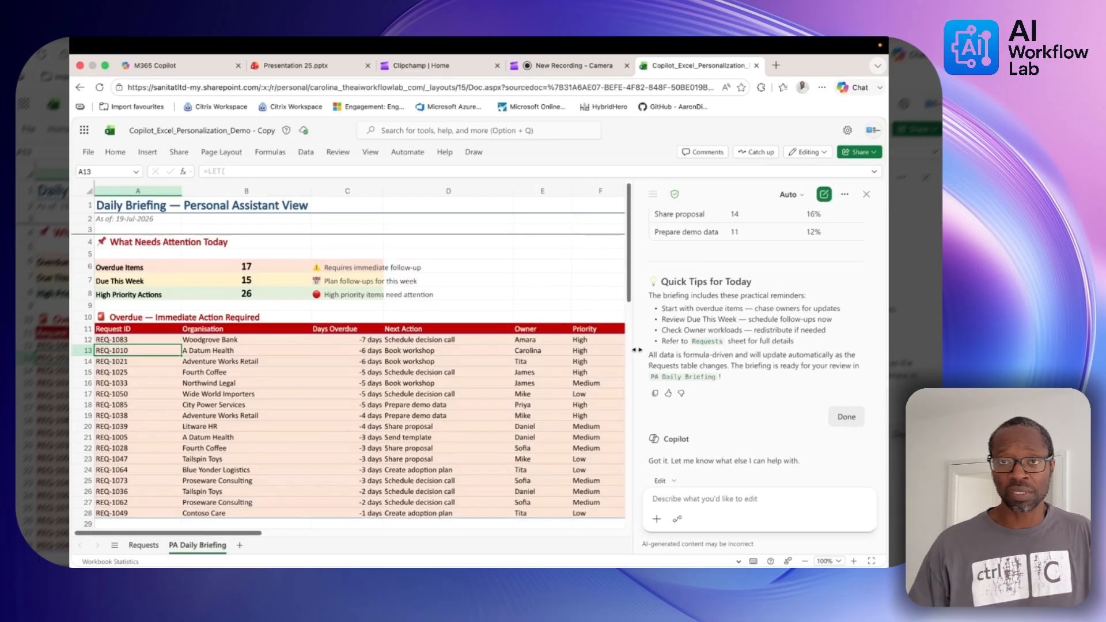